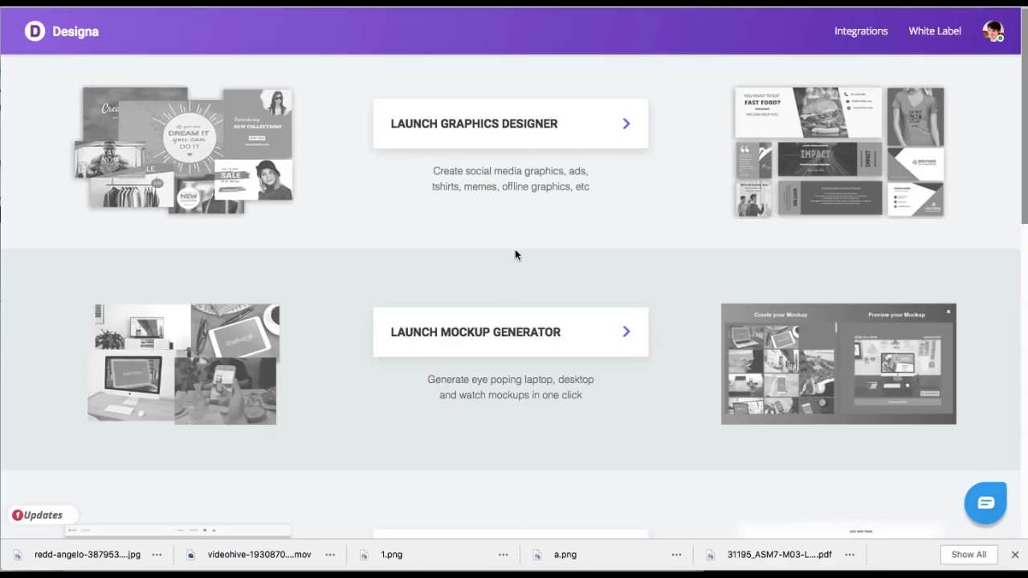
Scroll through the Designa launch page and open the Graphics Designer
scroll(477, 281, "down", 5)
scroll(477, 281, "up", 5)
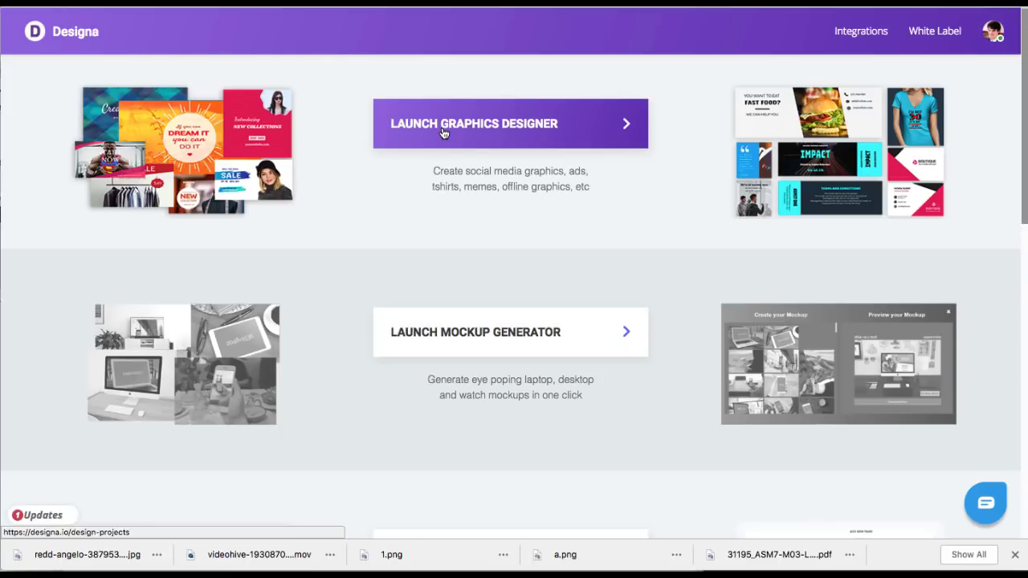
scroll(443, 133, "down", 2)
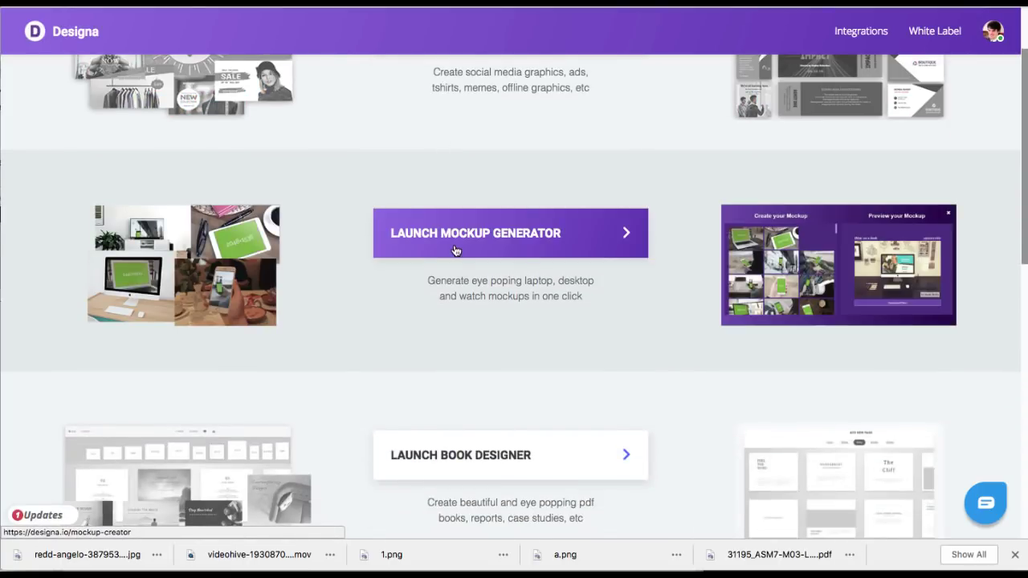
scroll(456, 251, "down", 1)
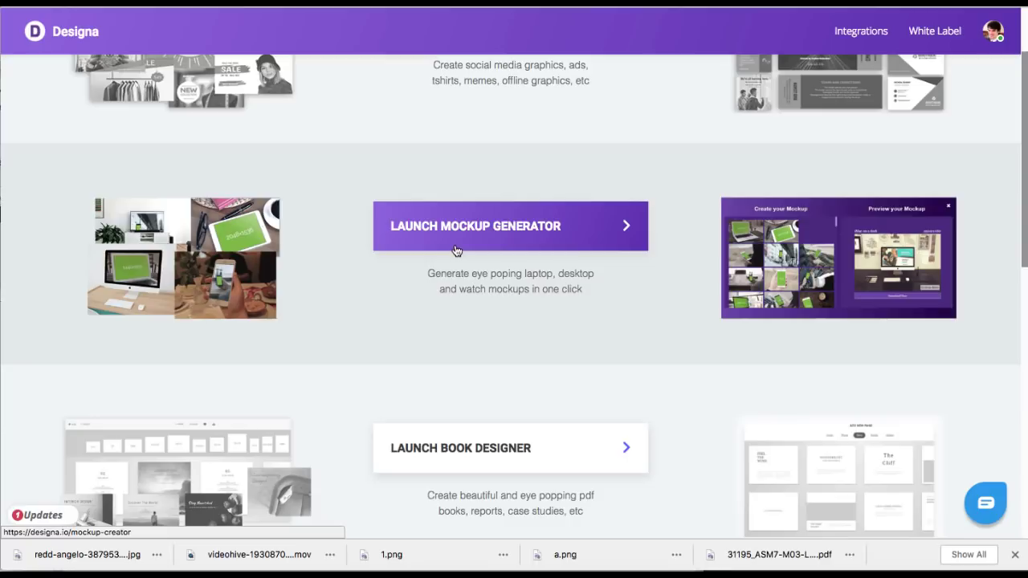
scroll(459, 254, "down", 3)
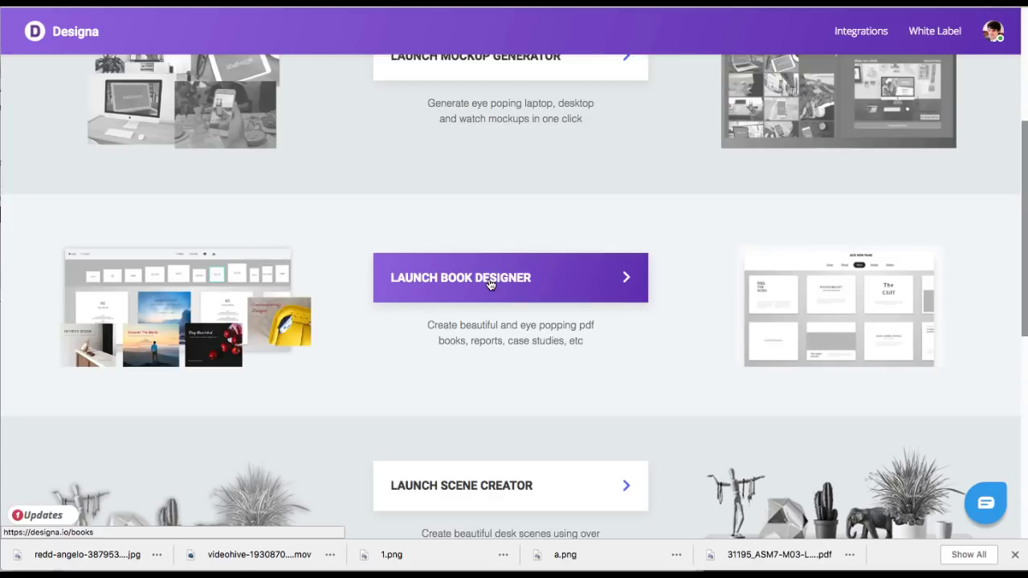
scroll(489, 283, "down", 2)
scroll(483, 393, "down", 2)
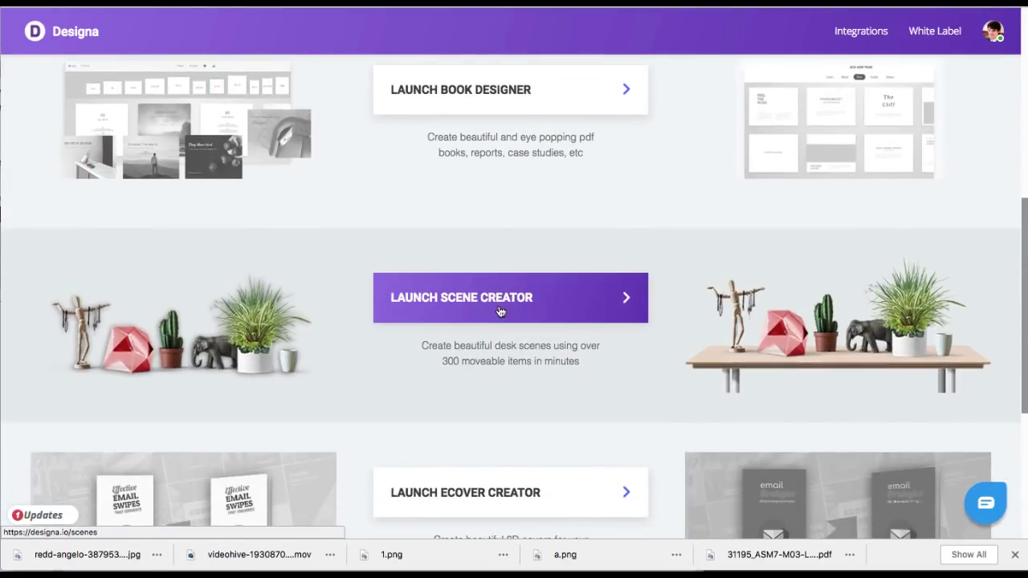
scroll(500, 309, "down", 1)
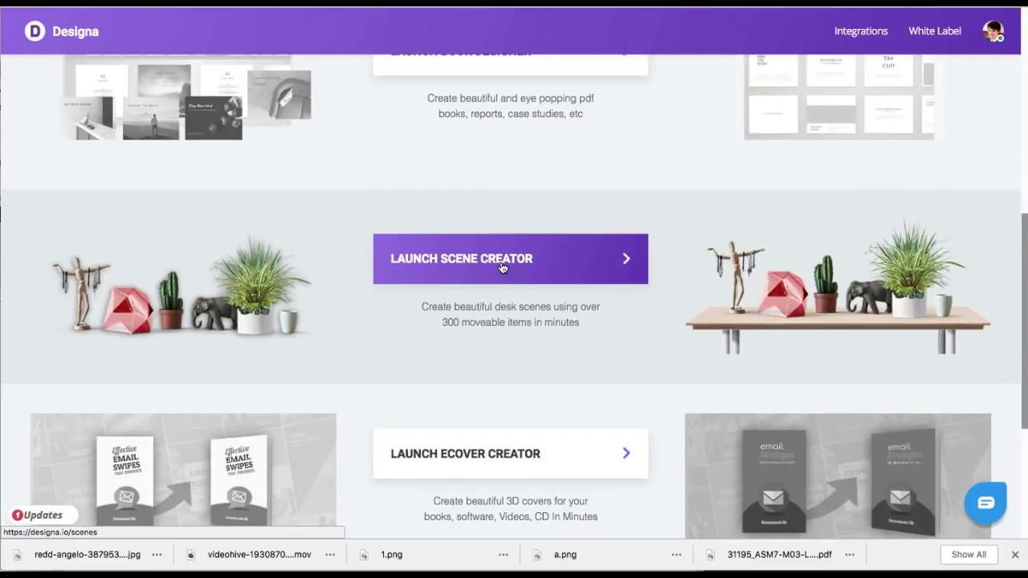
scroll(500, 268, "down", 4)
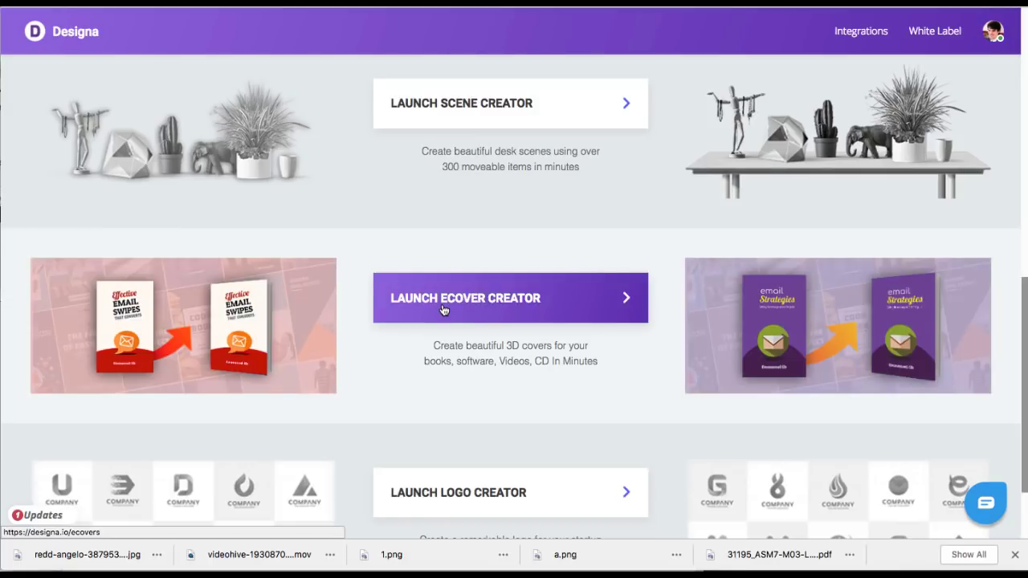
scroll(442, 309, "down", 3)
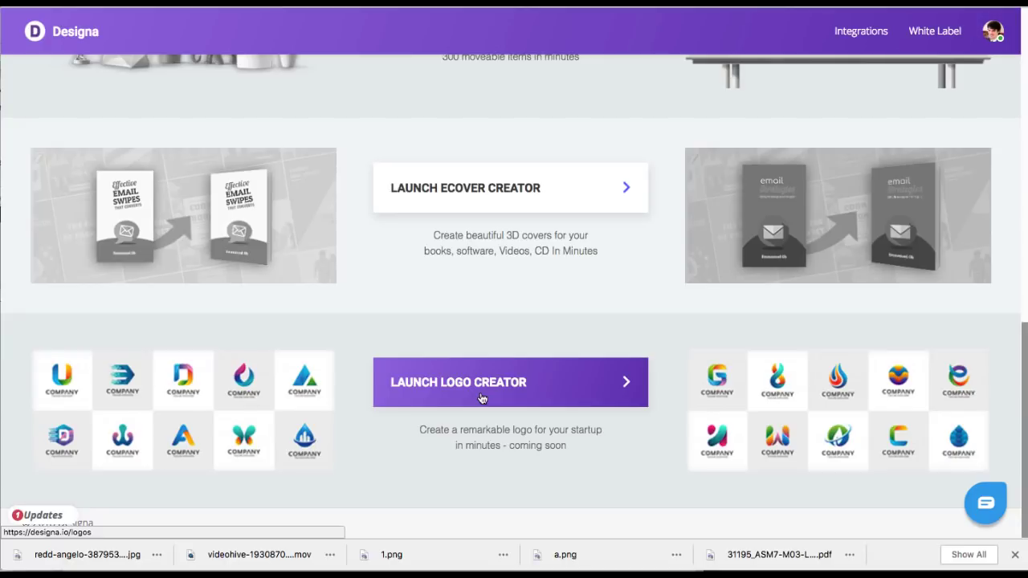
scroll(482, 399, "up", 10)
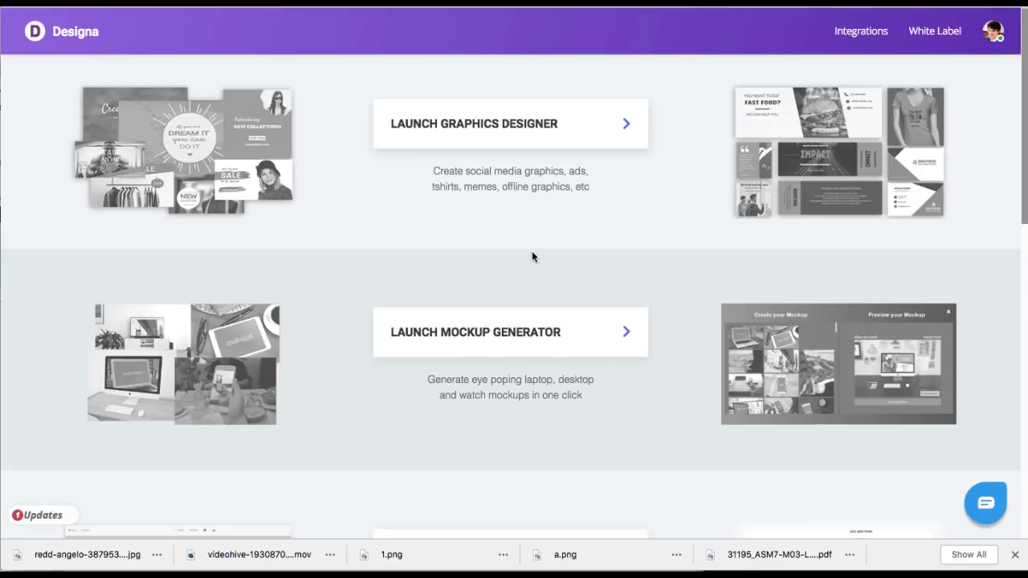
scroll(533, 256, "down", 3)
scroll(531, 252, "down", 8)
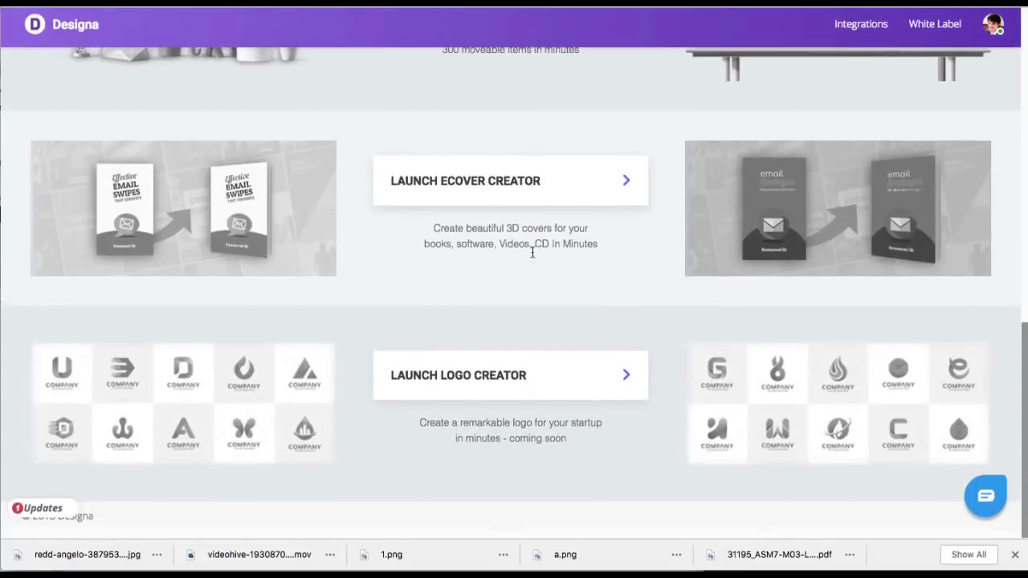
scroll(531, 252, "up", 10)
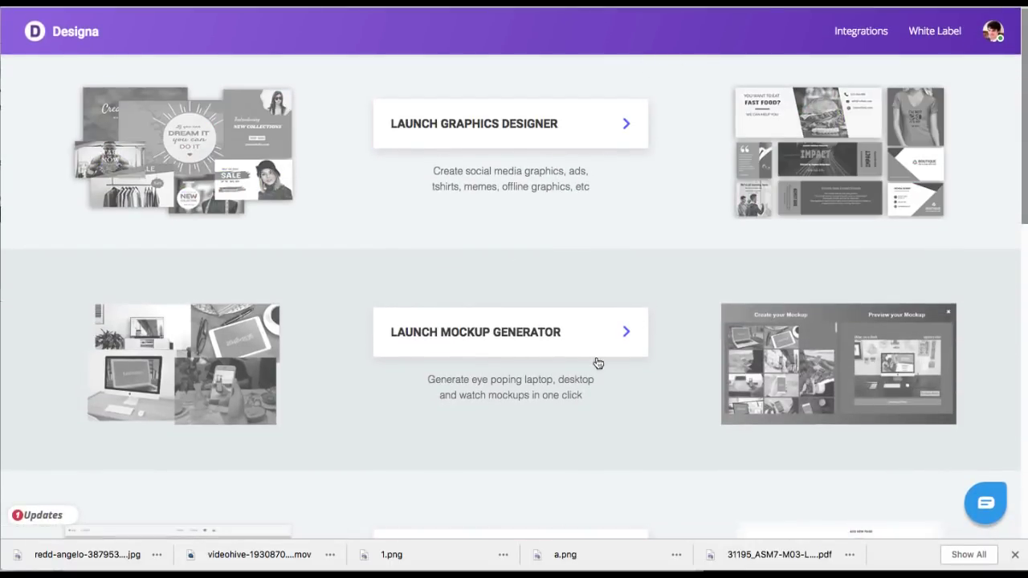
scroll(621, 168, "down", 10)
scroll(621, 172, "up", 10)
scroll(541, 153, "down", 8)
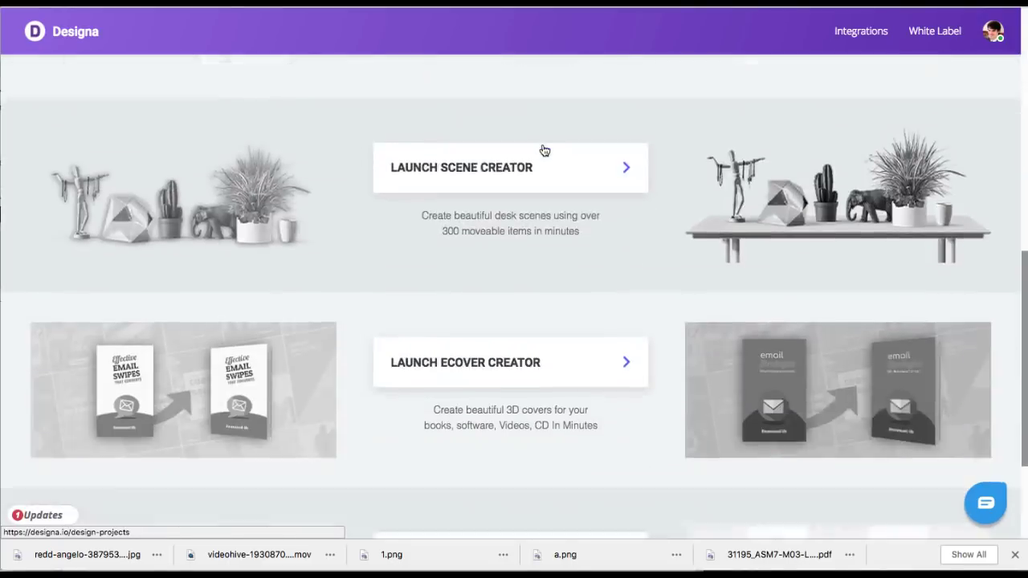
scroll(498, 406, "up", 10)
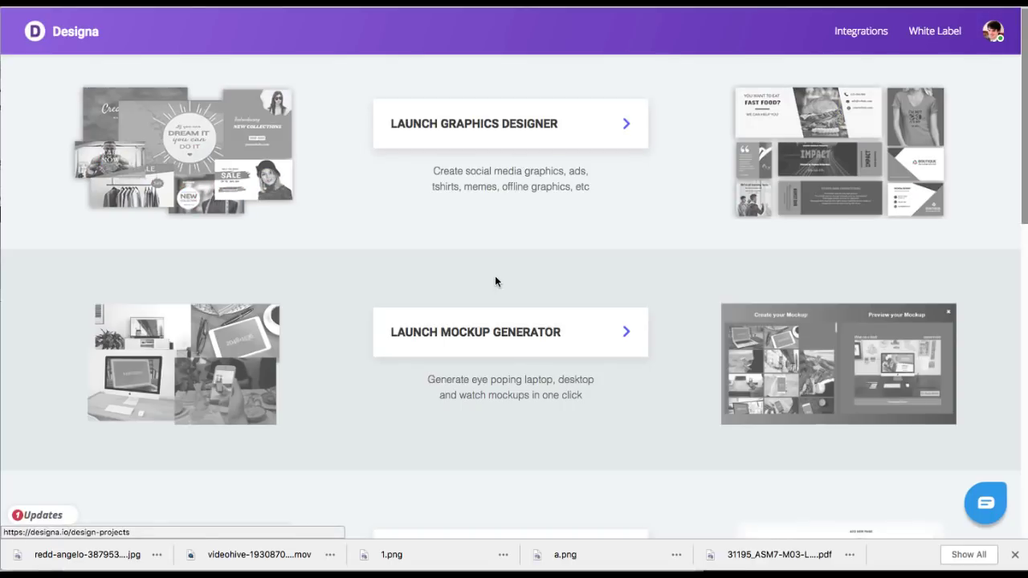
scroll(496, 280, "down", 1)
scroll(496, 281, "down", 10)
scroll(496, 281, "up", 10)
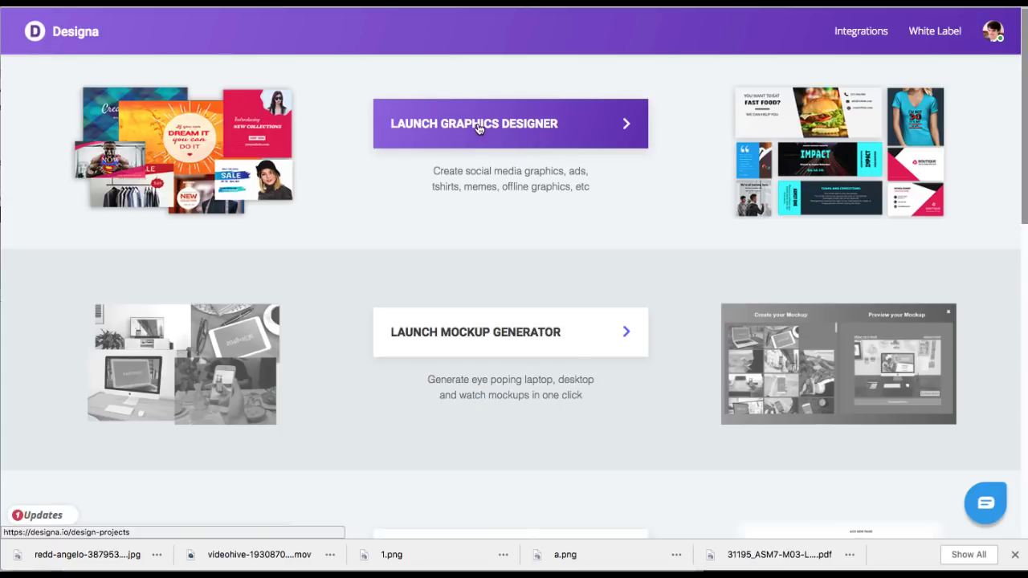
left_click(509, 126)
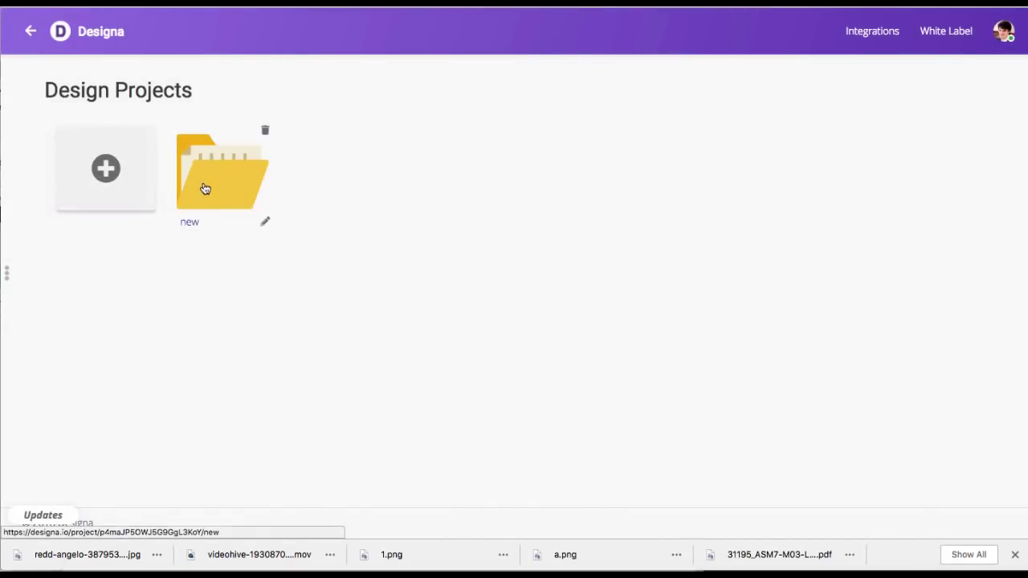
Create a project named 'ii' and start a new design in it
left_click(108, 173)
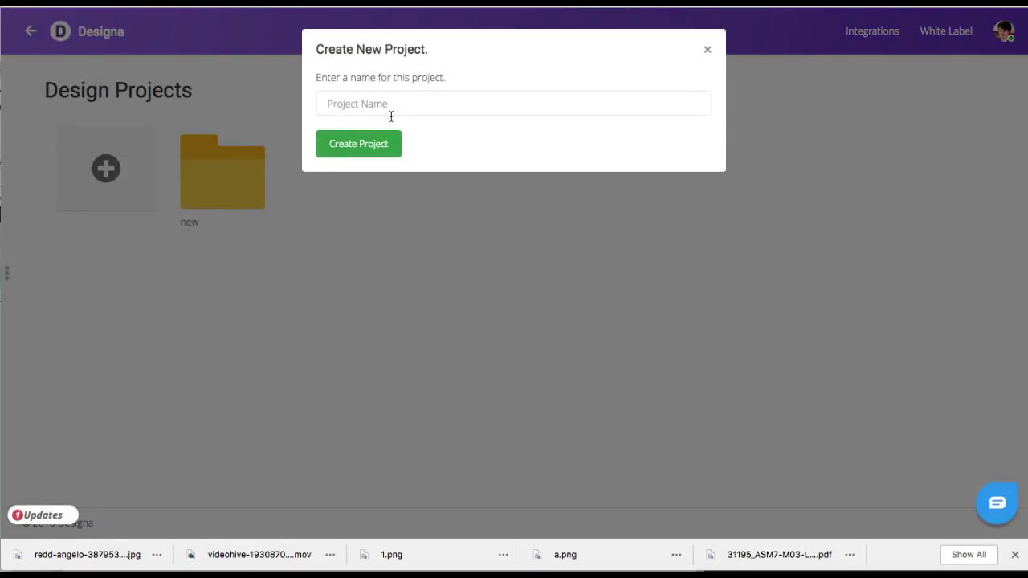
left_click(390, 104)
type("ii")
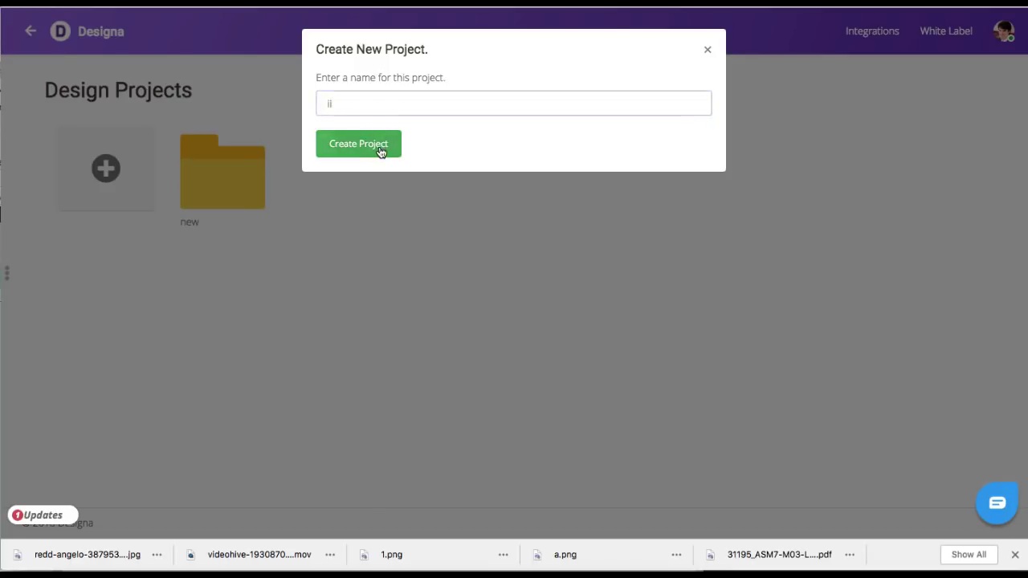
left_click(380, 152)
left_click(484, 188)
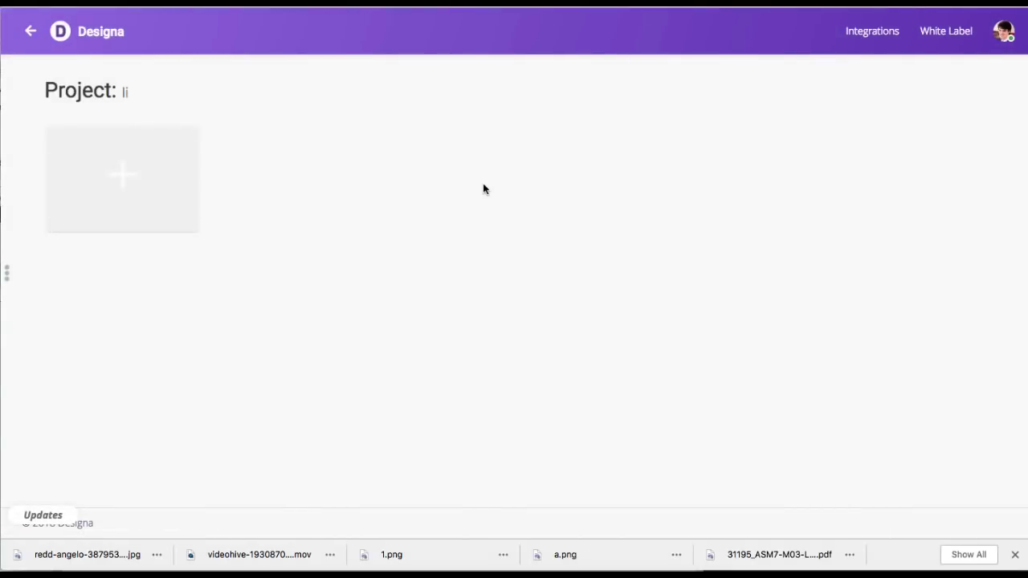
left_click(126, 175)
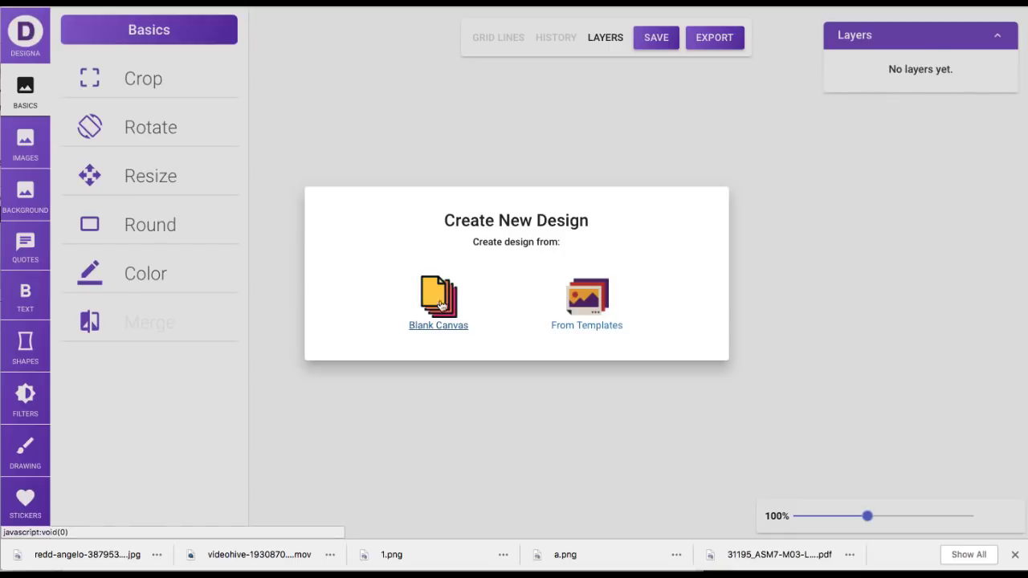
Start the design from a template and browse the categories to Facebook Banners
left_click(571, 312)
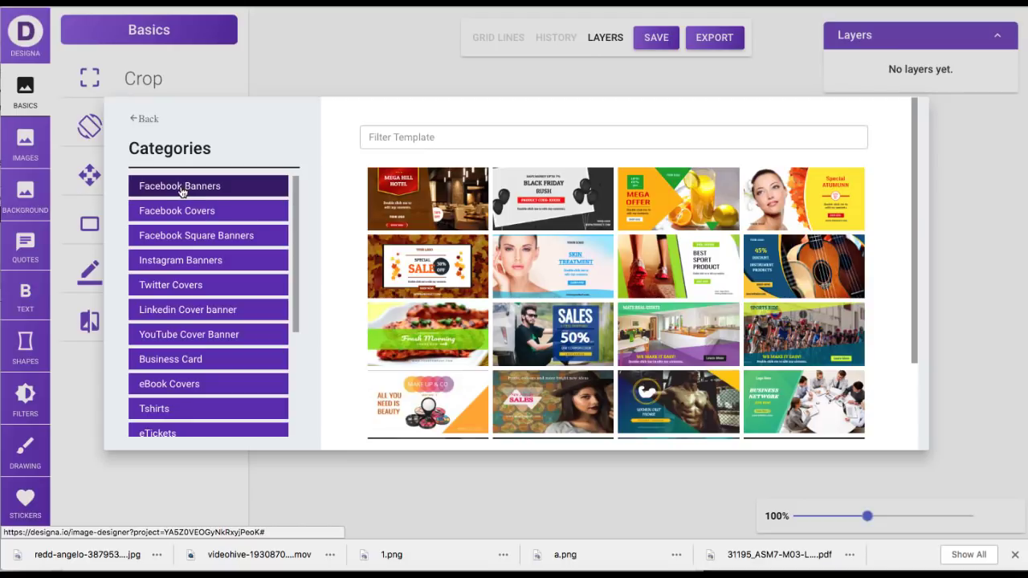
scroll(174, 213, "down", 1)
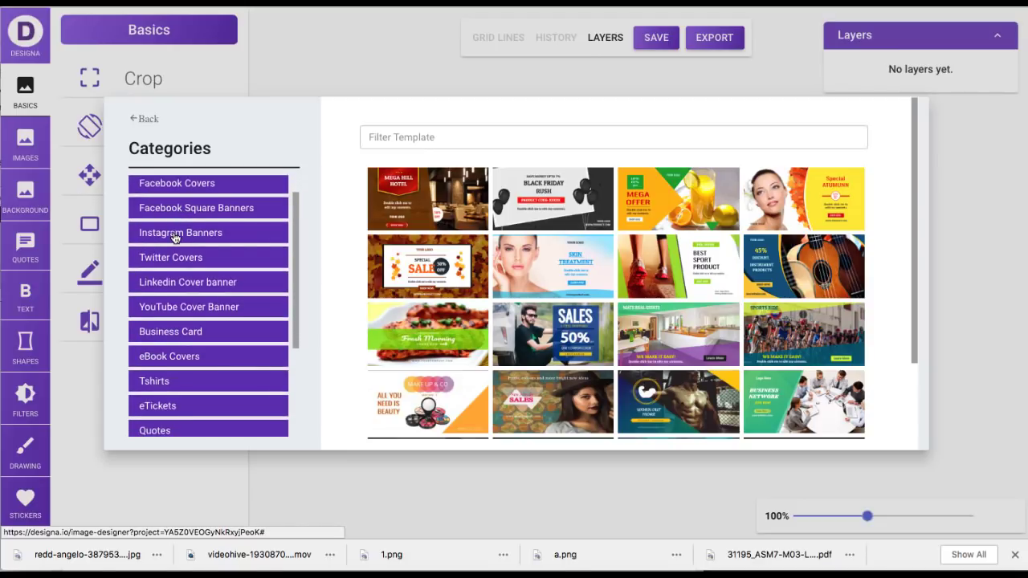
scroll(174, 235, "down", 3)
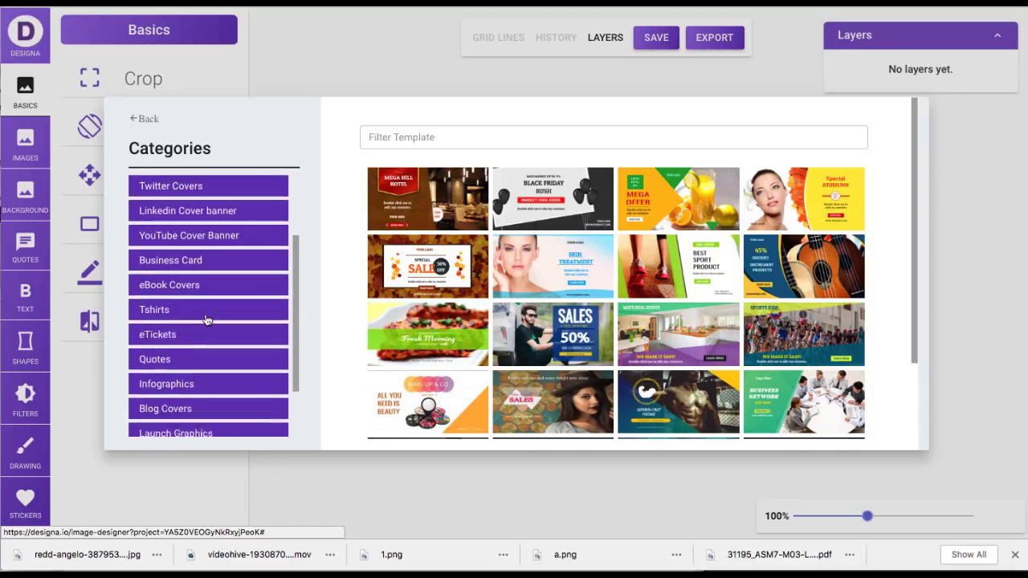
scroll(163, 330, "down", 2)
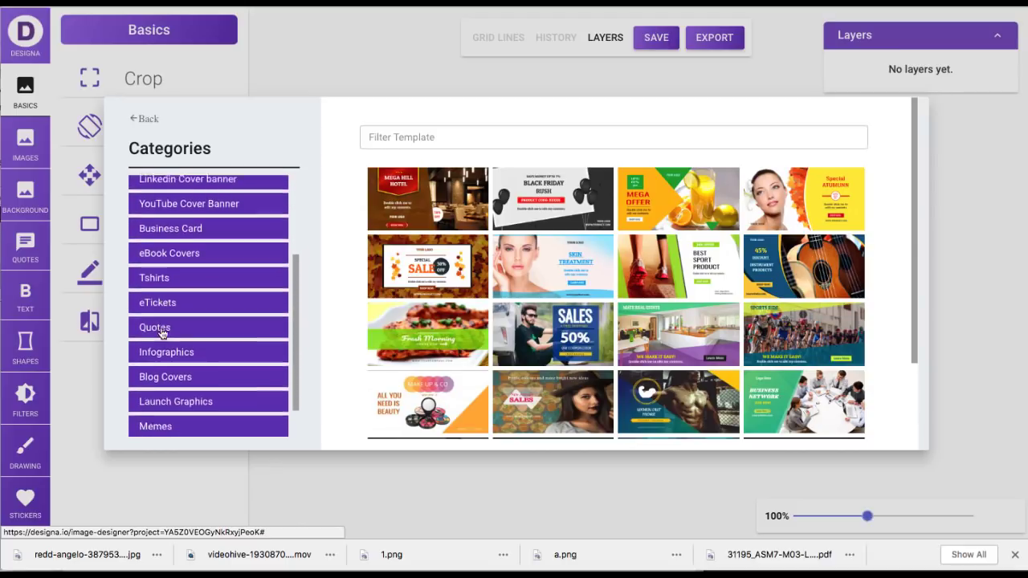
scroll(164, 296, "down", 1)
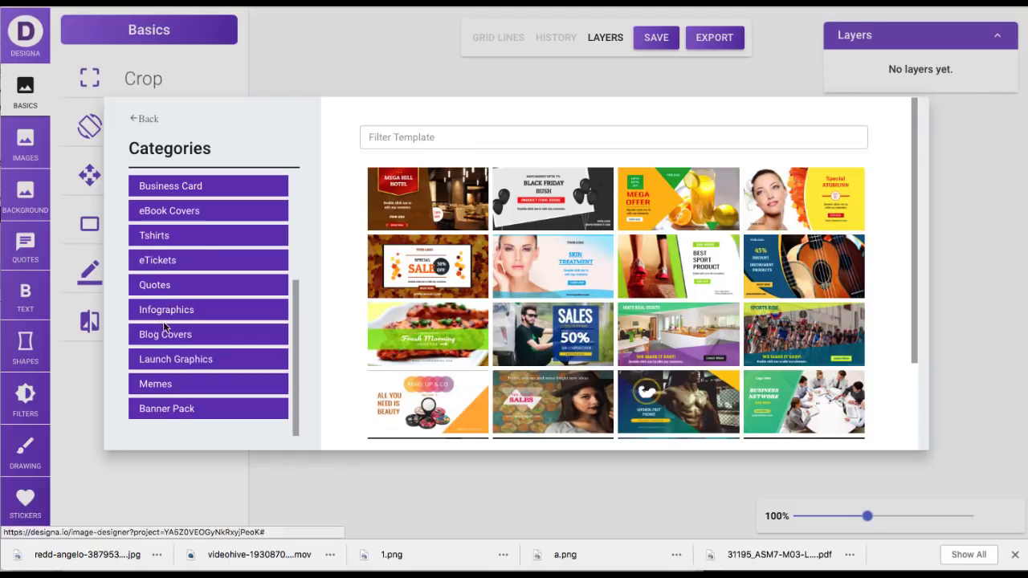
left_click(164, 385)
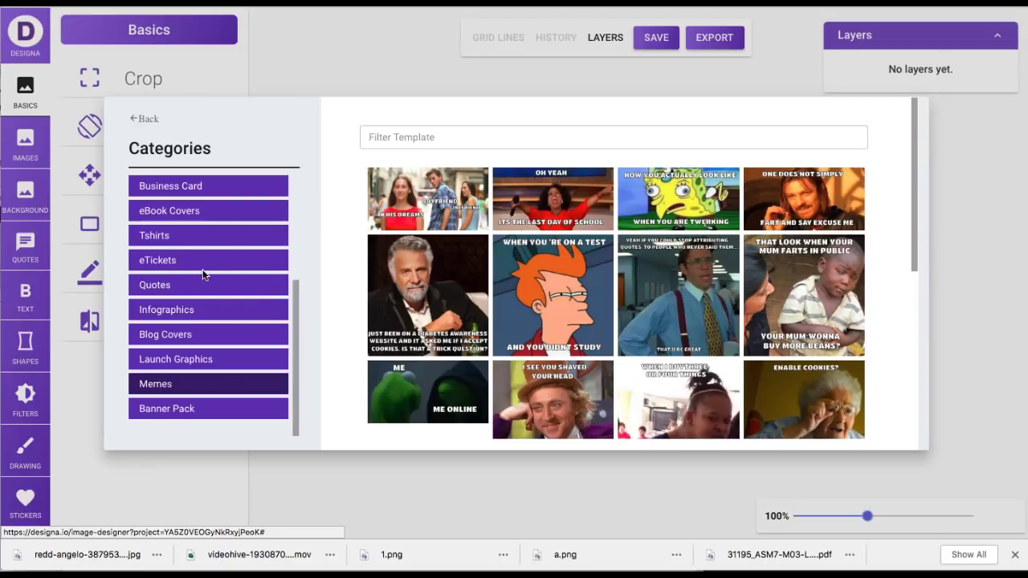
scroll(201, 271, "up", 4)
left_click(180, 188)
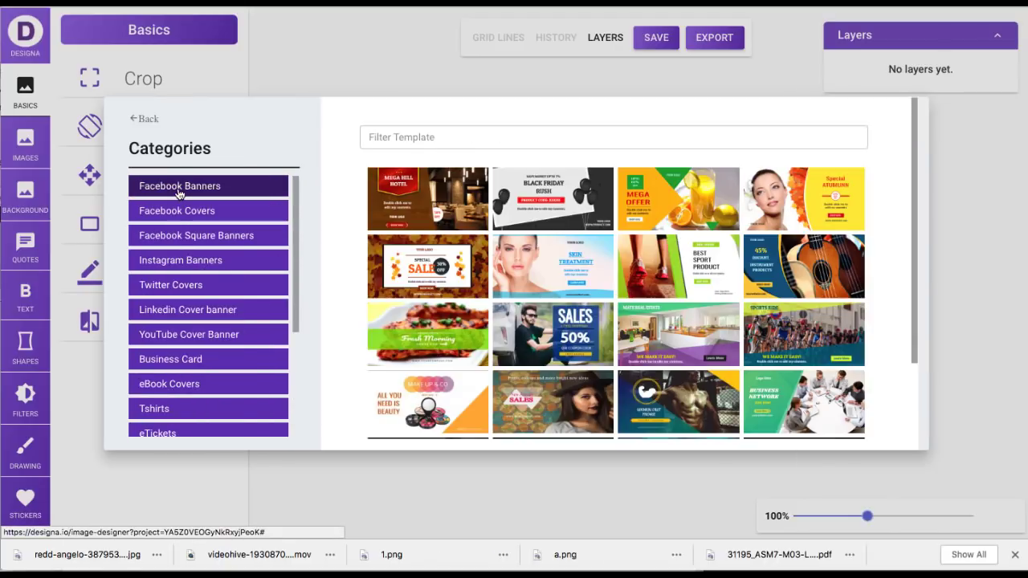
Load the Skin Treatment banner template and browse the Images and Background tabs
left_click(575, 269)
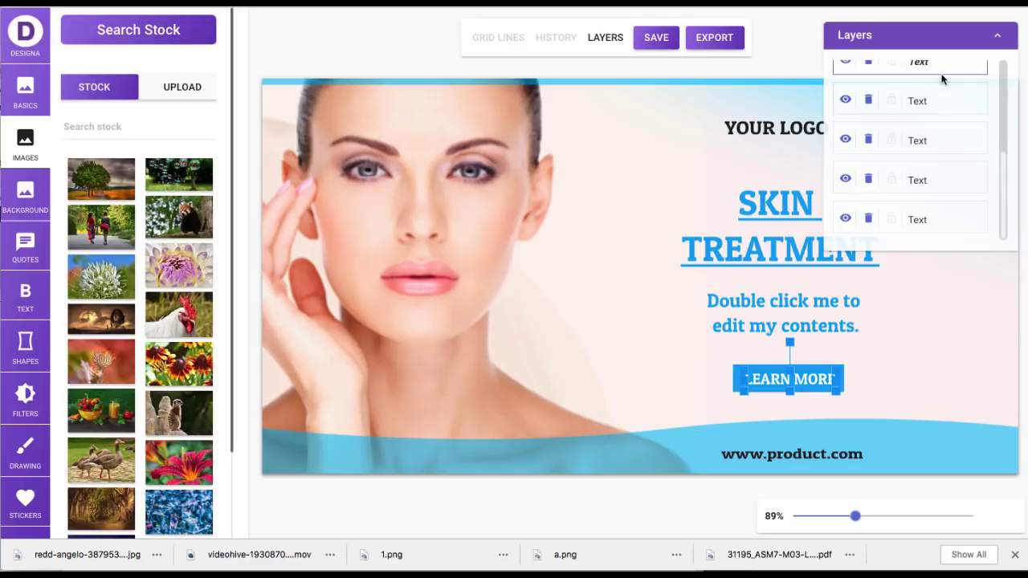
scroll(918, 177, "up", 5)
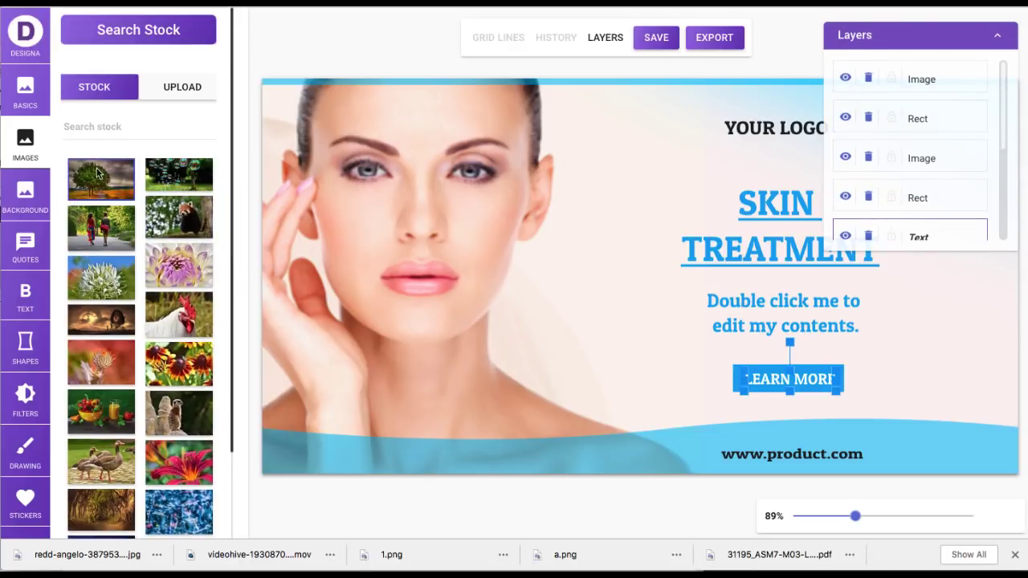
scroll(97, 173, "down", 5)
scroll(88, 128, "up", 4)
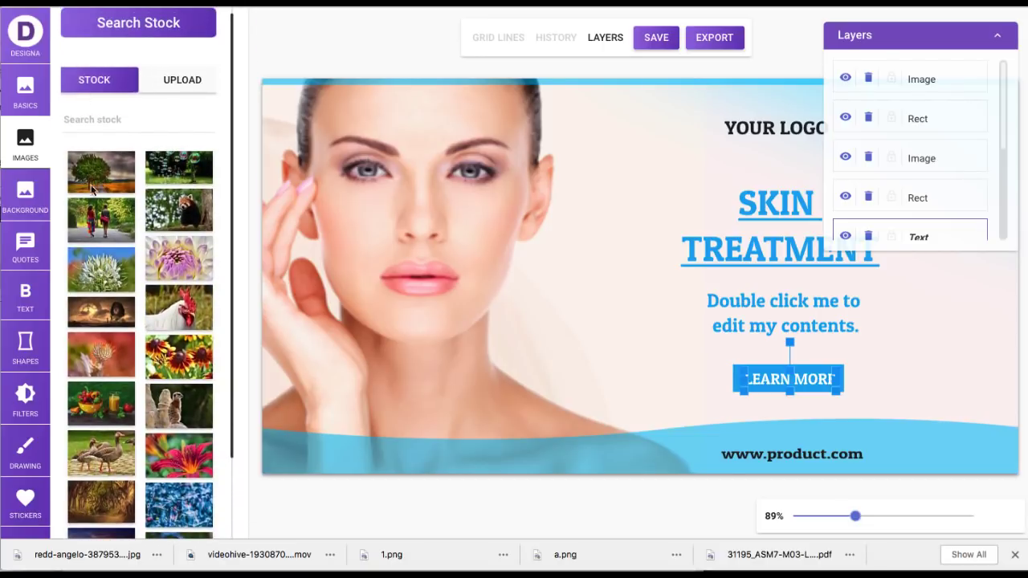
left_click(32, 191)
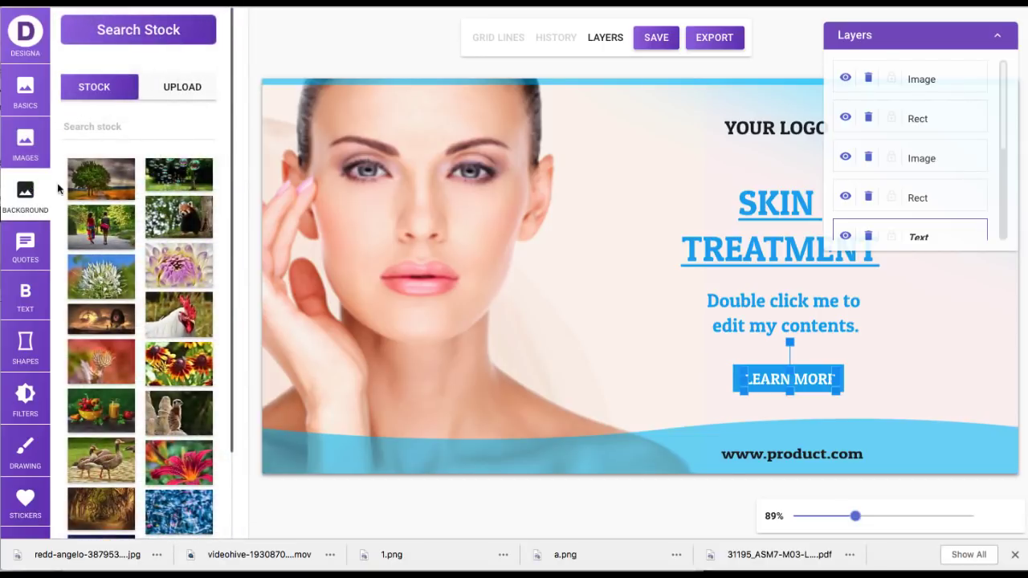
left_click(39, 156)
left_click(26, 199)
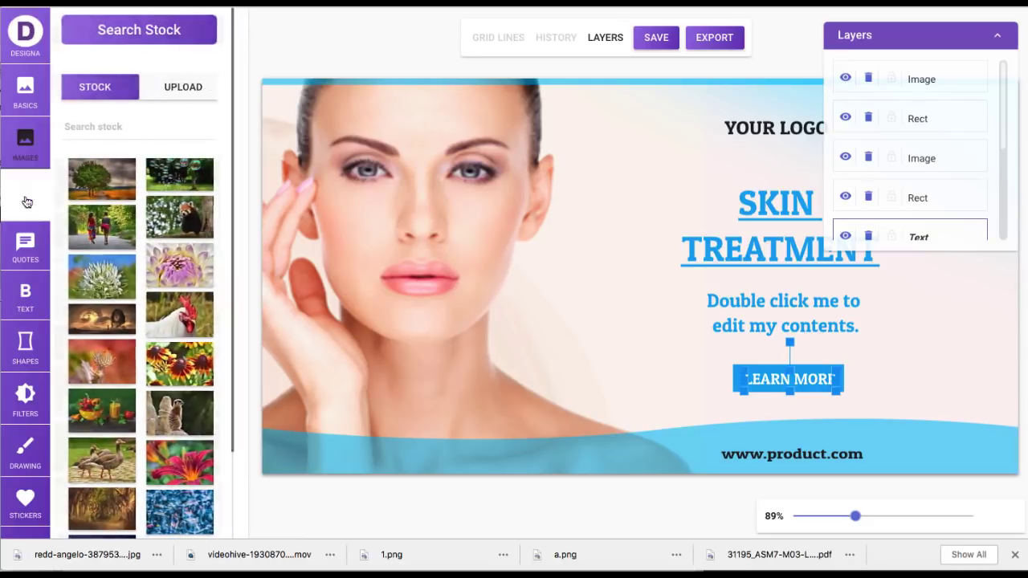
Add the first ready-made quote and narrow its box so it wraps mid-banner
left_click(39, 242)
left_click(136, 252)
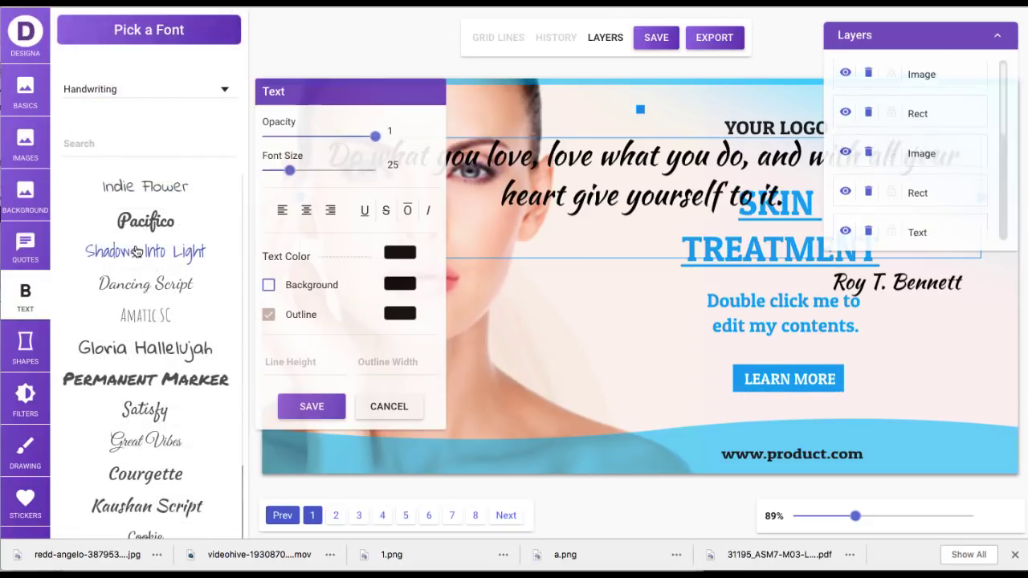
left_click_drag(600, 197, 763, 250)
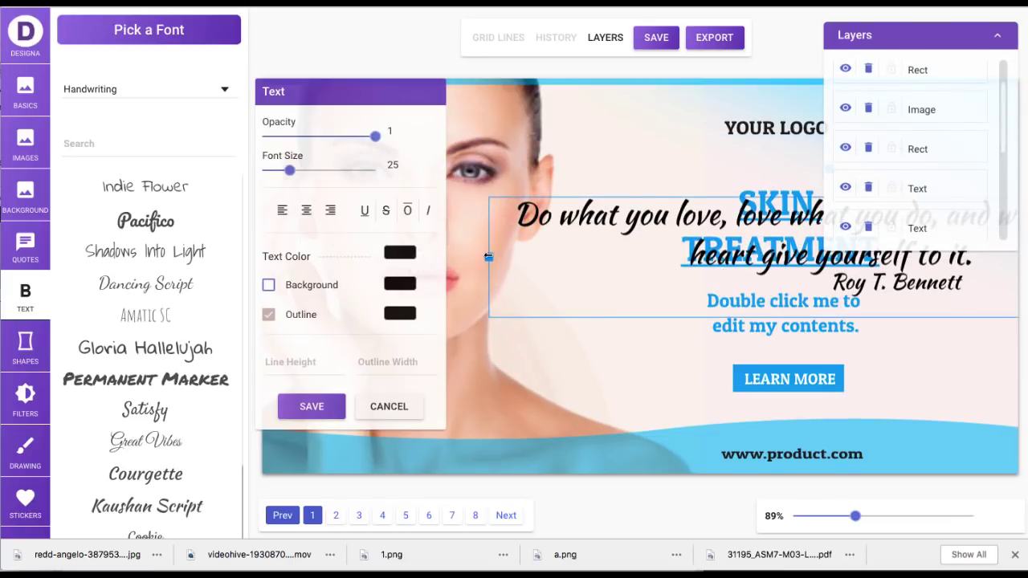
left_click_drag(489, 256, 491, 293)
left_click_drag(867, 310, 803, 311)
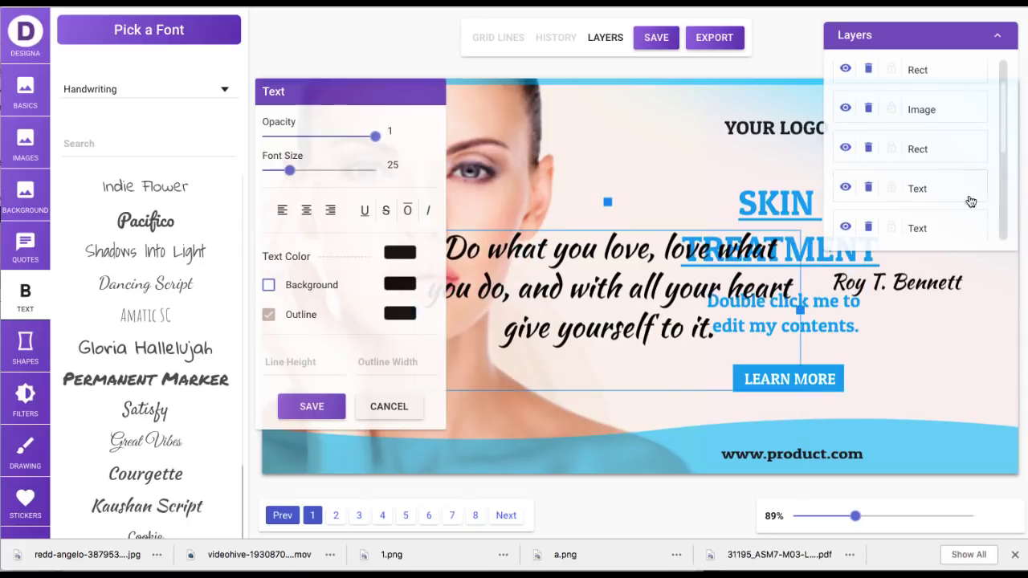
left_click_drag(599, 294, 679, 287)
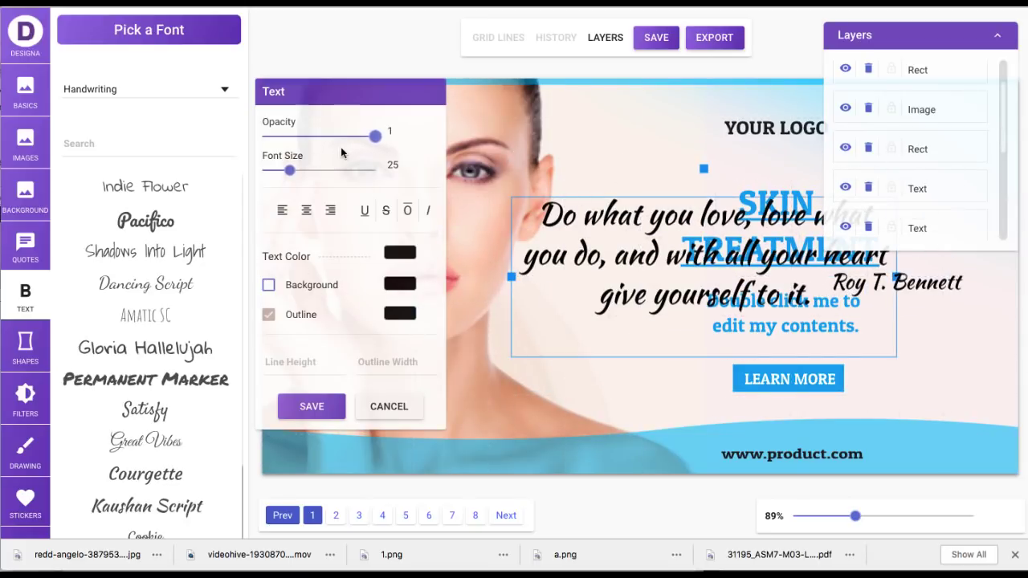
Set the quote to font size 48 and dark red #96281b, then save
left_click_drag(380, 139, 432, 135)
left_click_drag(289, 170, 316, 170)
left_click(386, 255)
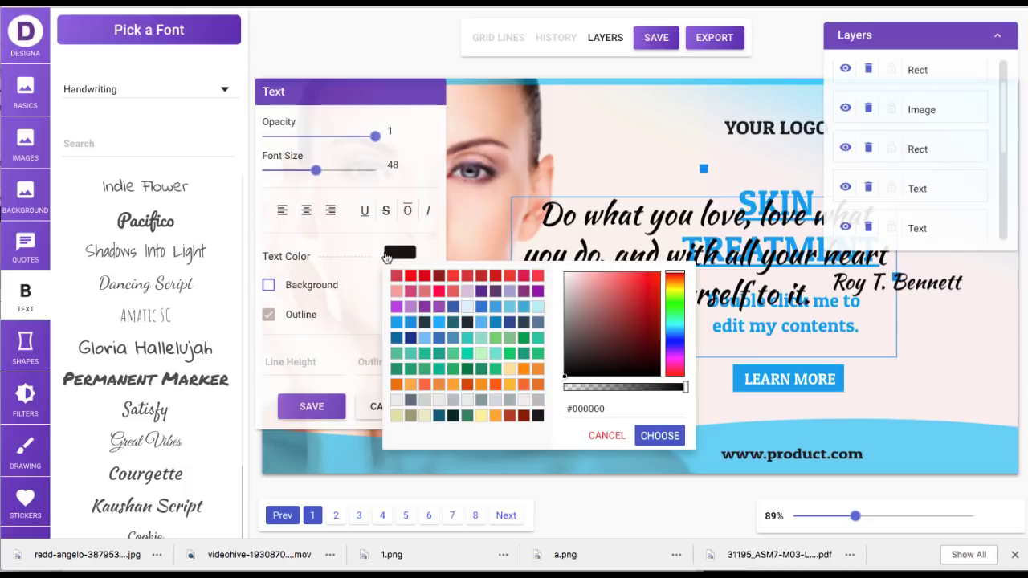
left_click(438, 276)
left_click(521, 195)
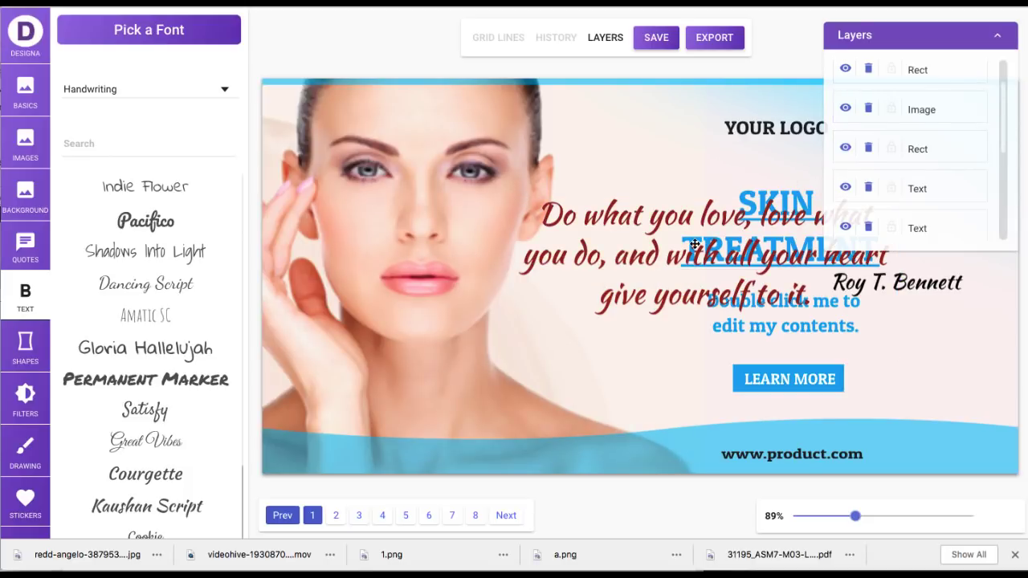
Hide the woman's photo layer while keeping the blue wave bands visible
scroll(879, 185, "down", 3)
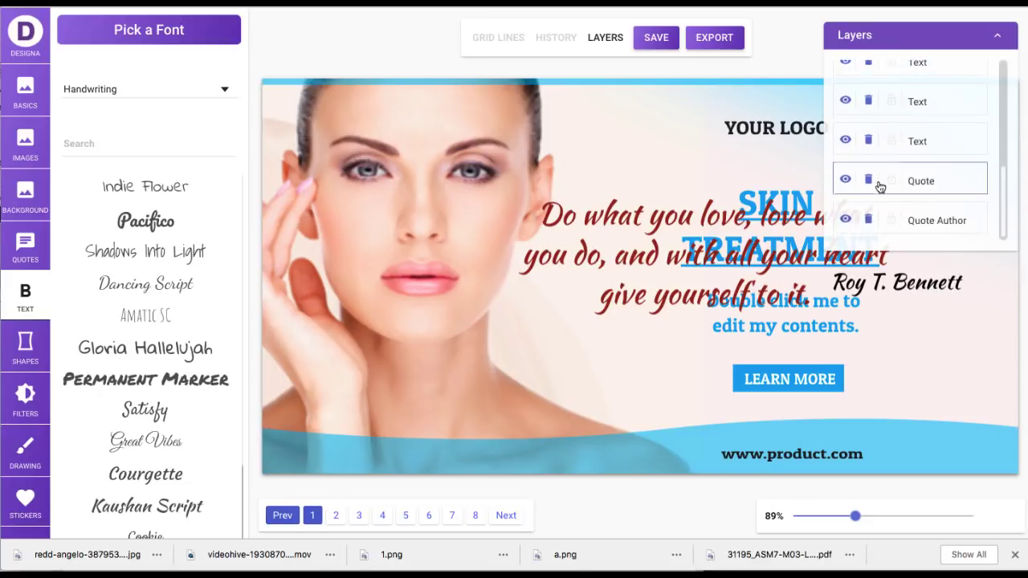
scroll(878, 185, "up", 3)
scroll(880, 186, "up", 1)
left_click(846, 92)
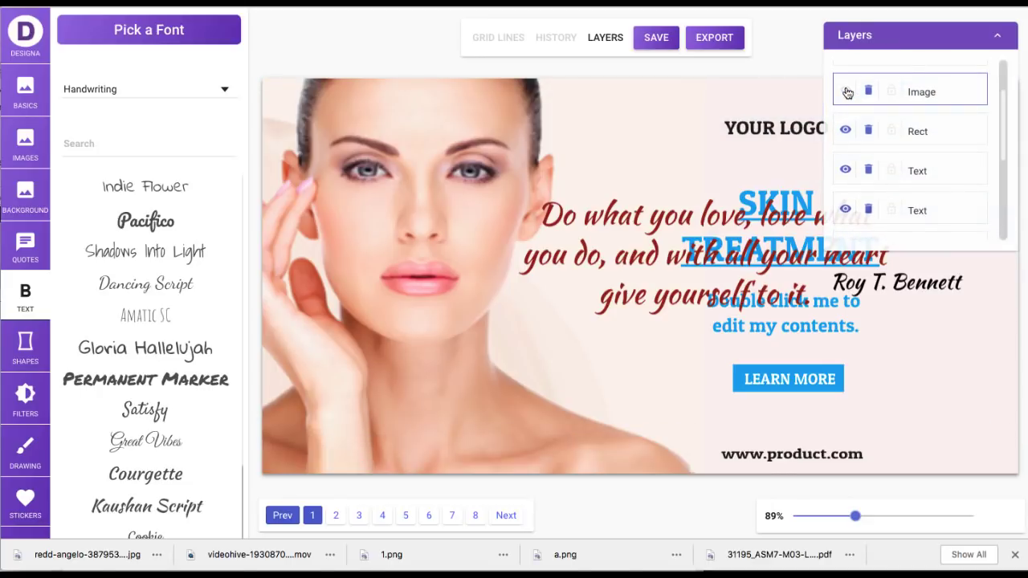
left_click(847, 93)
scroll(846, 120, "up", 2)
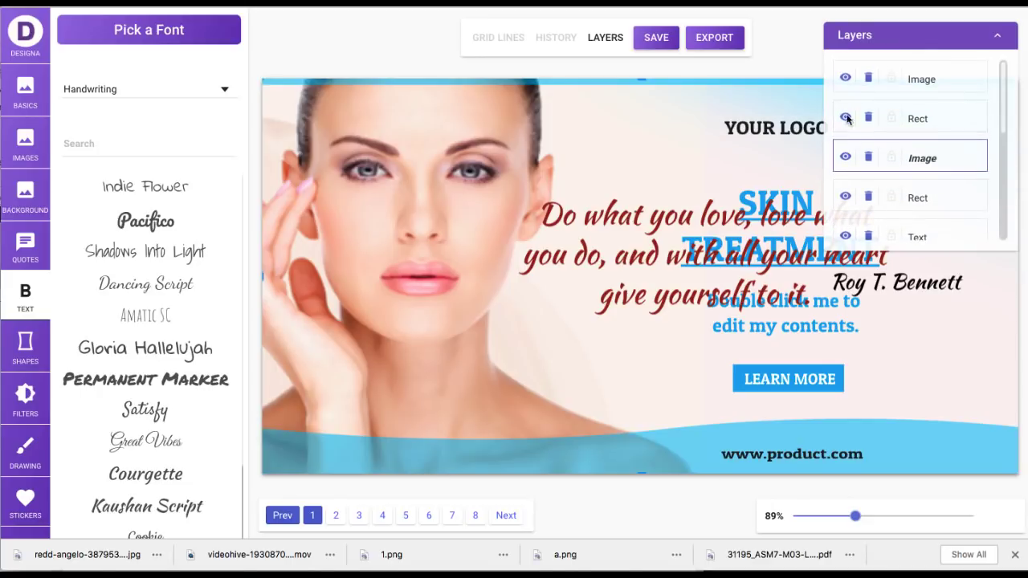
left_click(846, 79)
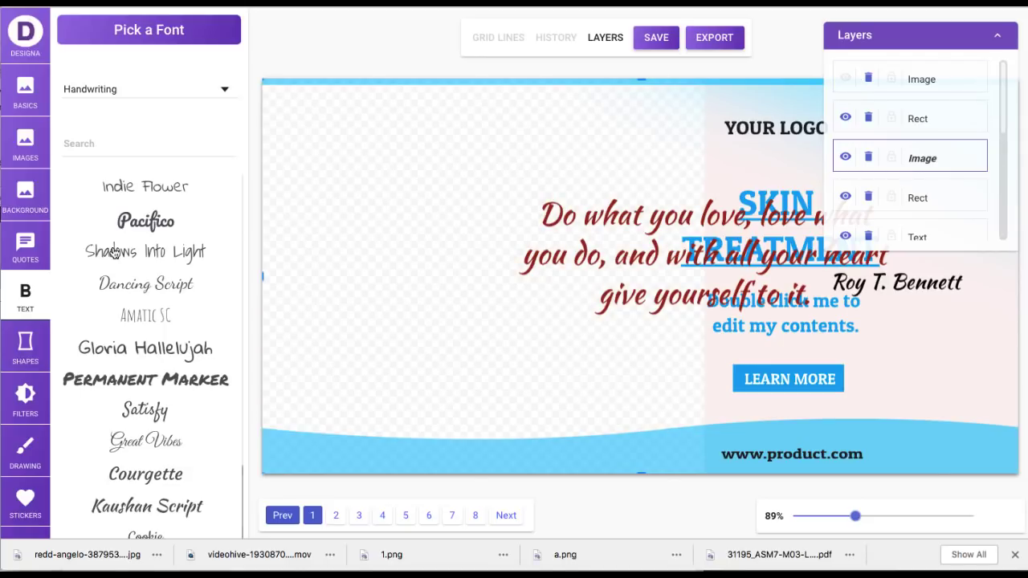
Browse shapes, filters and brushes, then add the airplane doodle sticker
left_click(25, 353)
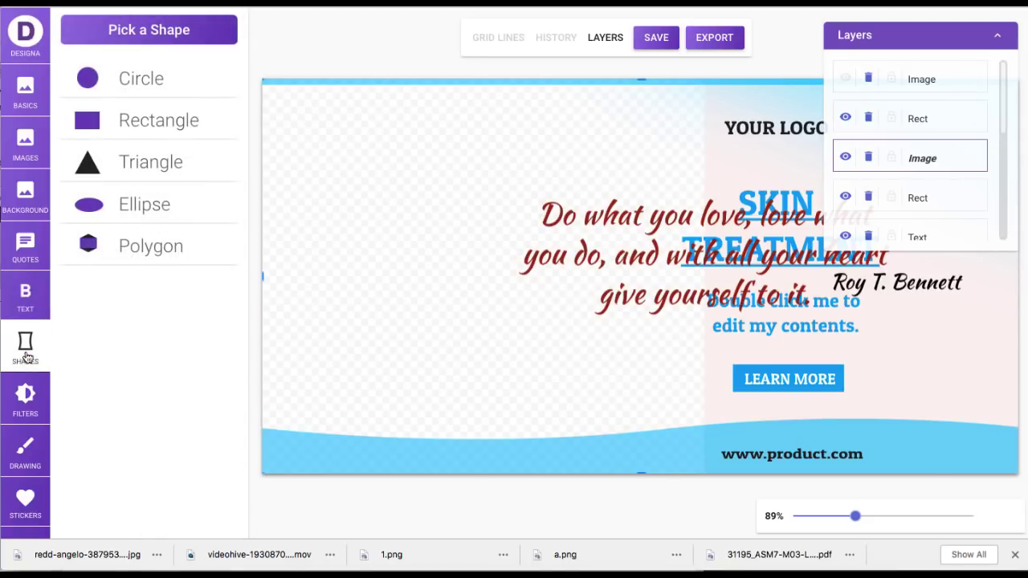
left_click(21, 396)
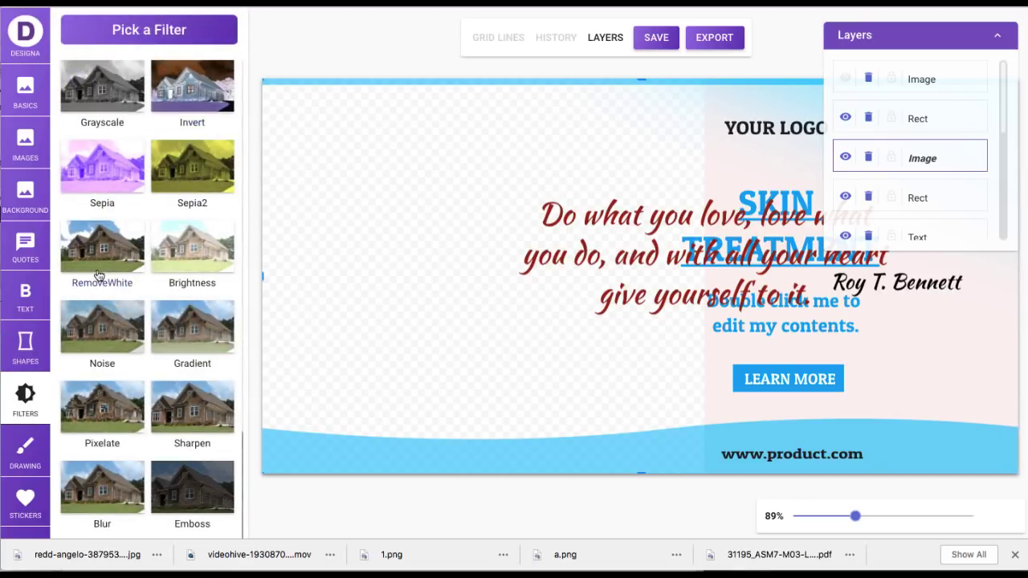
left_click(25, 454)
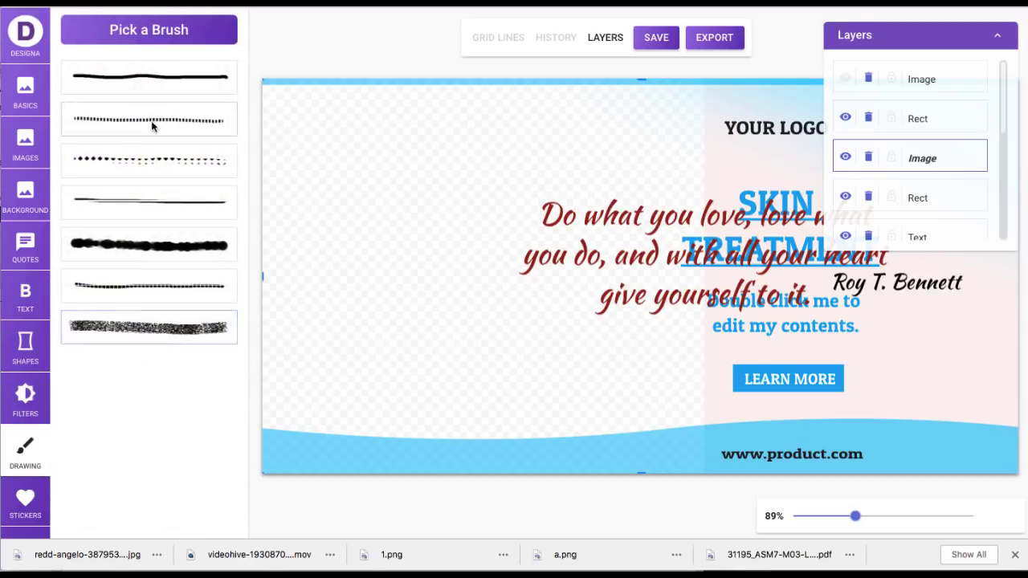
left_click(25, 502)
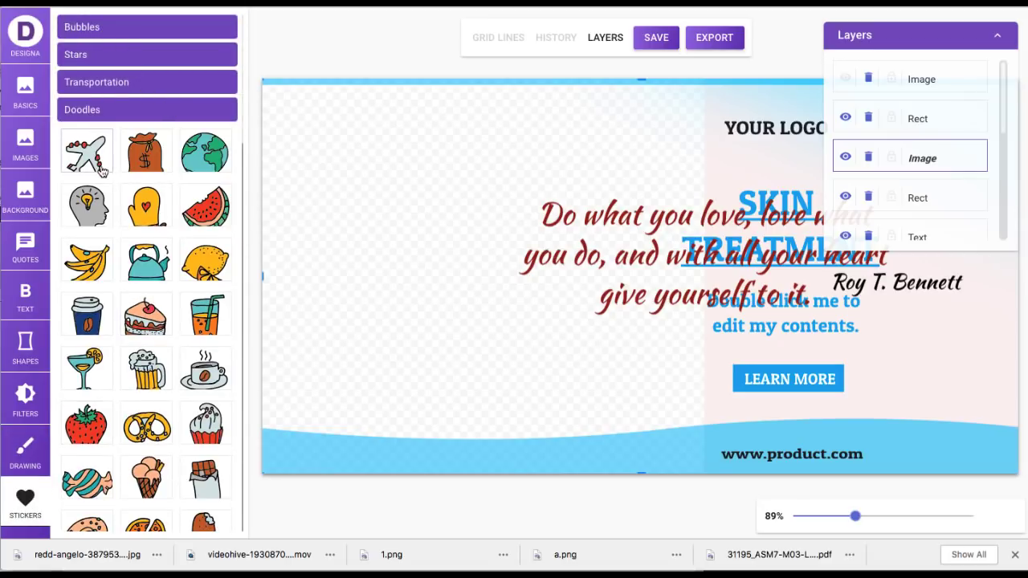
left_click(85, 151)
Enlarge the airplane sticker, move the quote to the top, and place the airplane beneath it
left_click_drag(565, 238, 350, 258)
left_click_drag(469, 362, 514, 388)
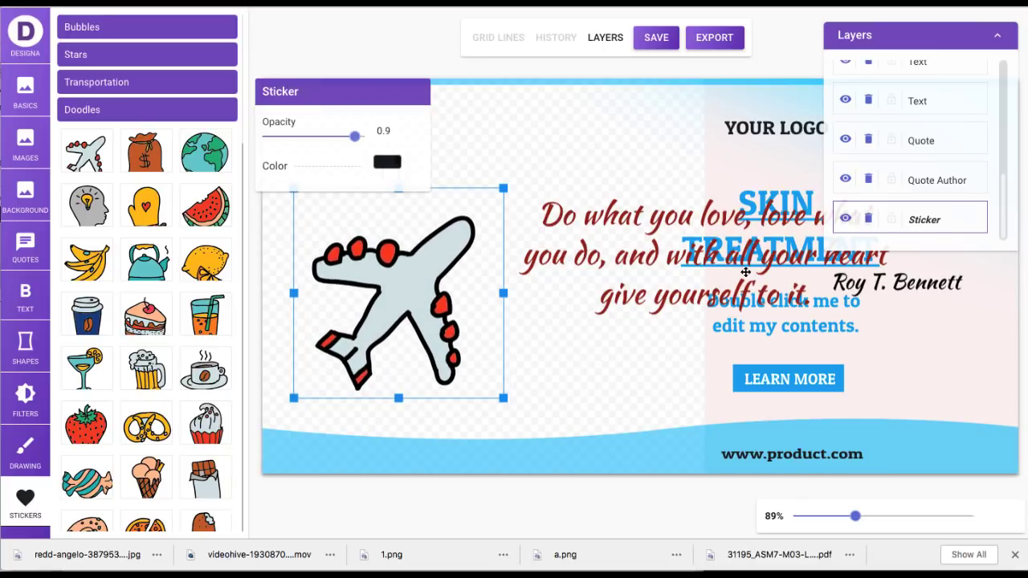
left_click_drag(745, 272, 517, 176)
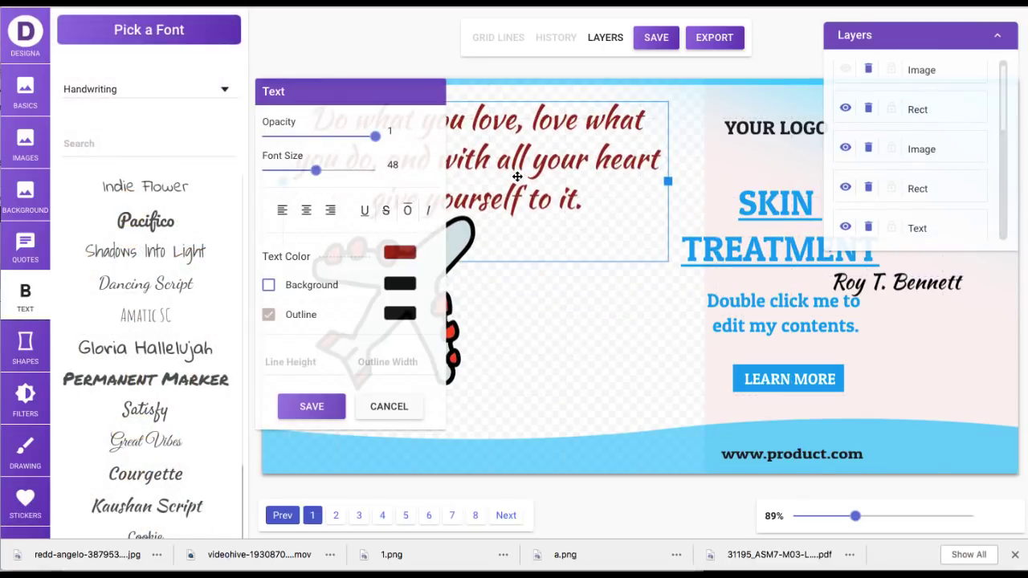
left_click(457, 332)
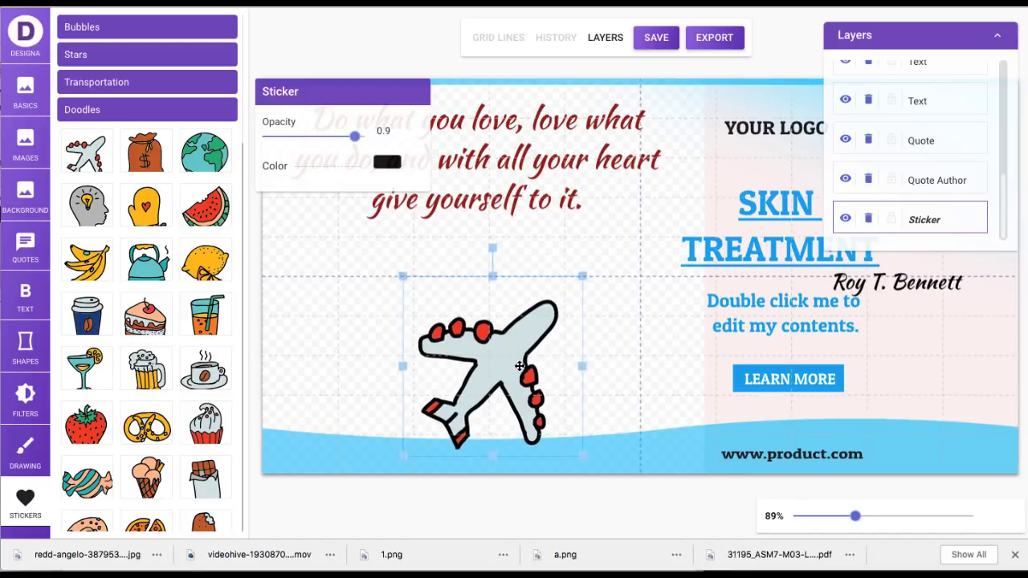
left_click_drag(520, 366, 485, 328)
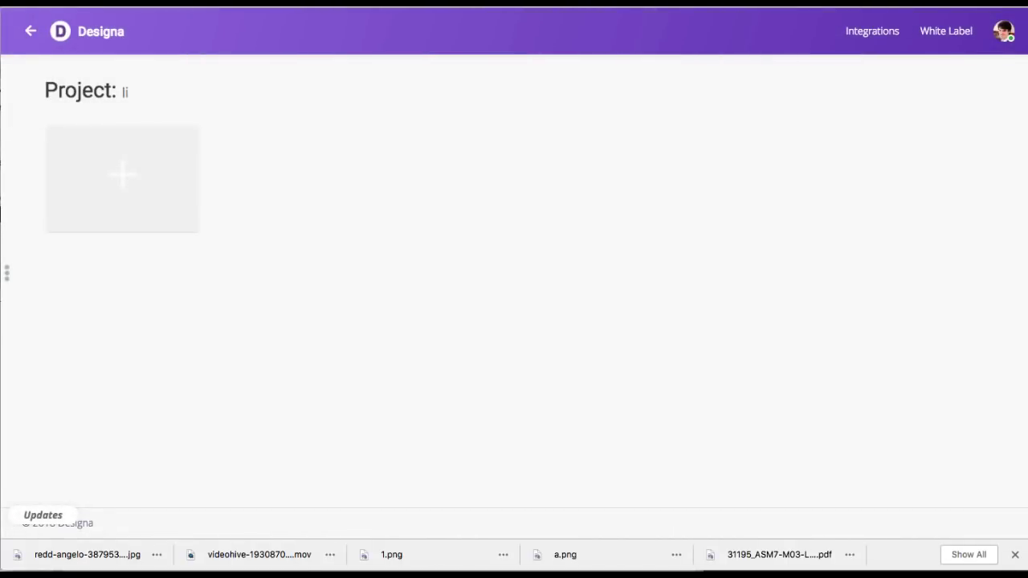
Return to the launch page and create a new book titled 'bb' in the Book Designer
left_click(30, 30)
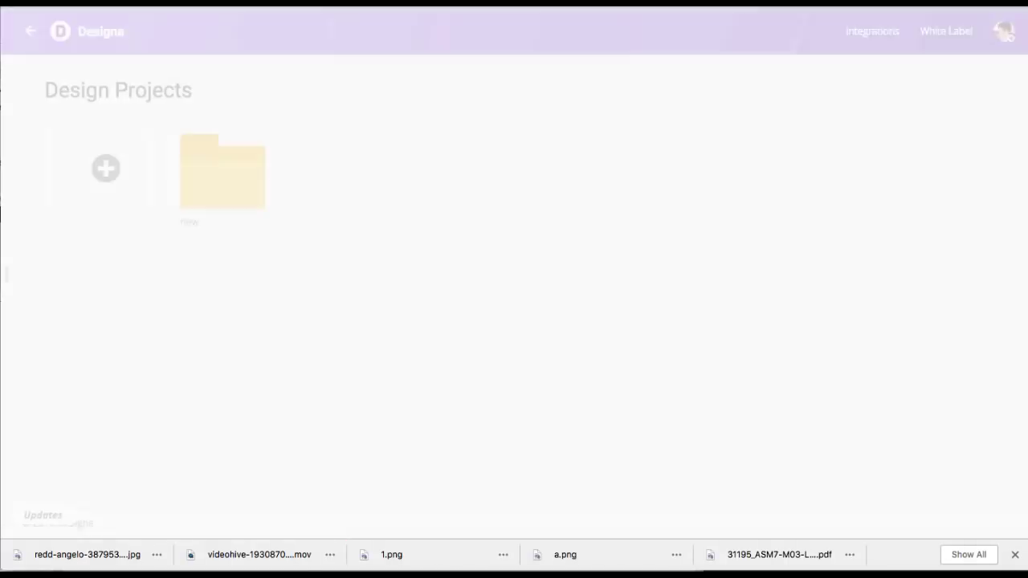
left_click(30, 30)
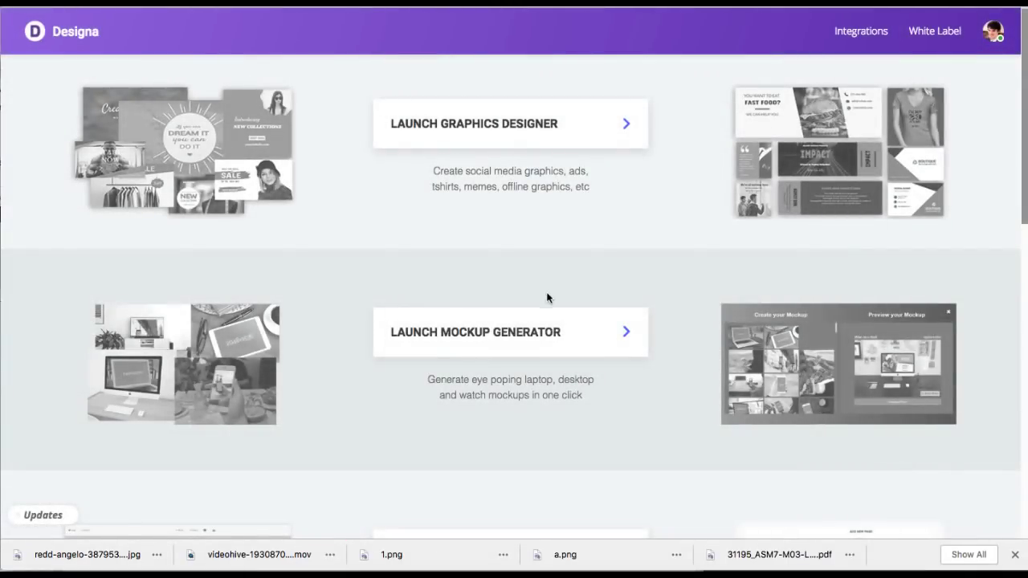
scroll(519, 337, "down", 4)
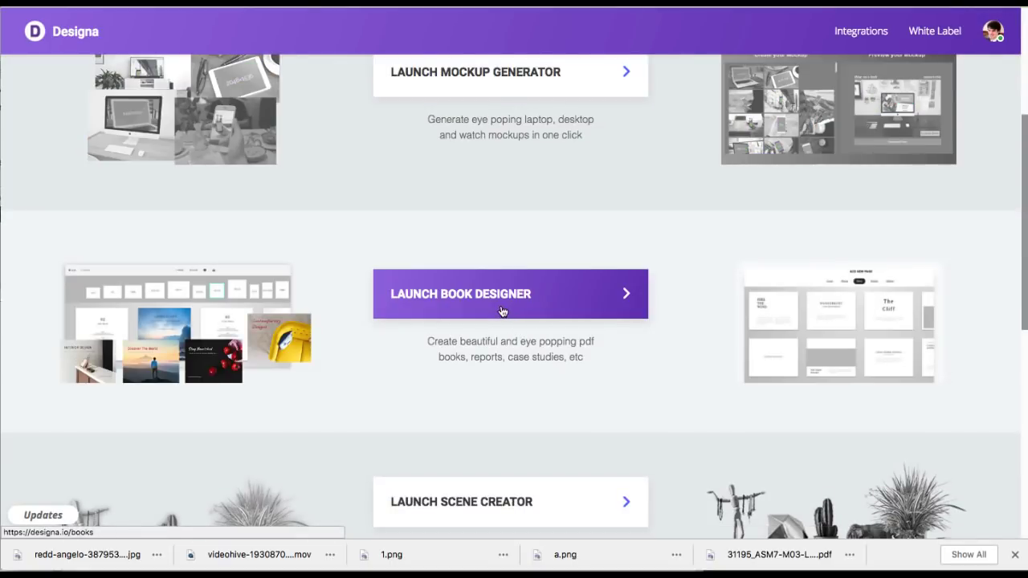
left_click(495, 303)
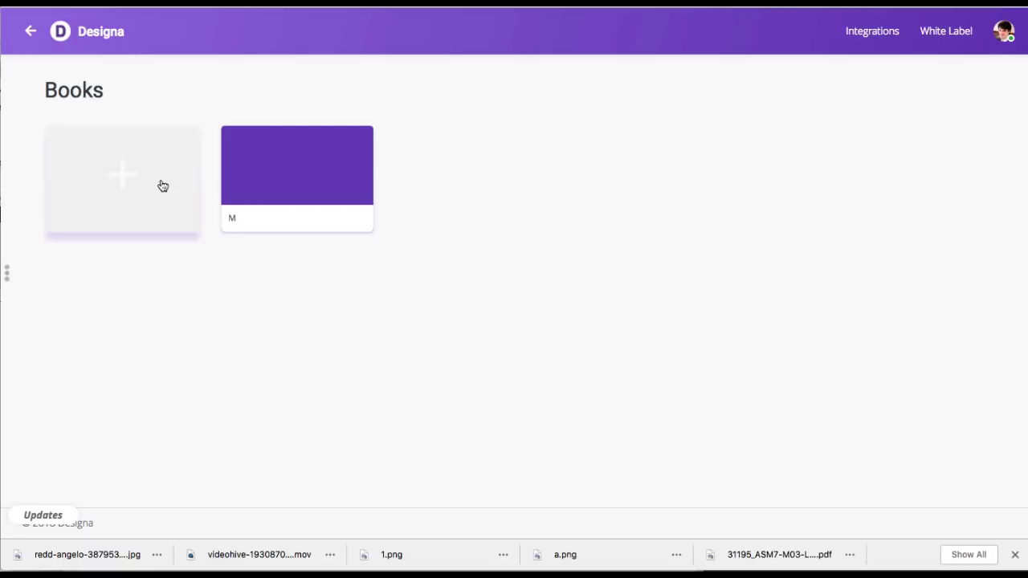
left_click(163, 186)
left_click(390, 107)
type("bb")
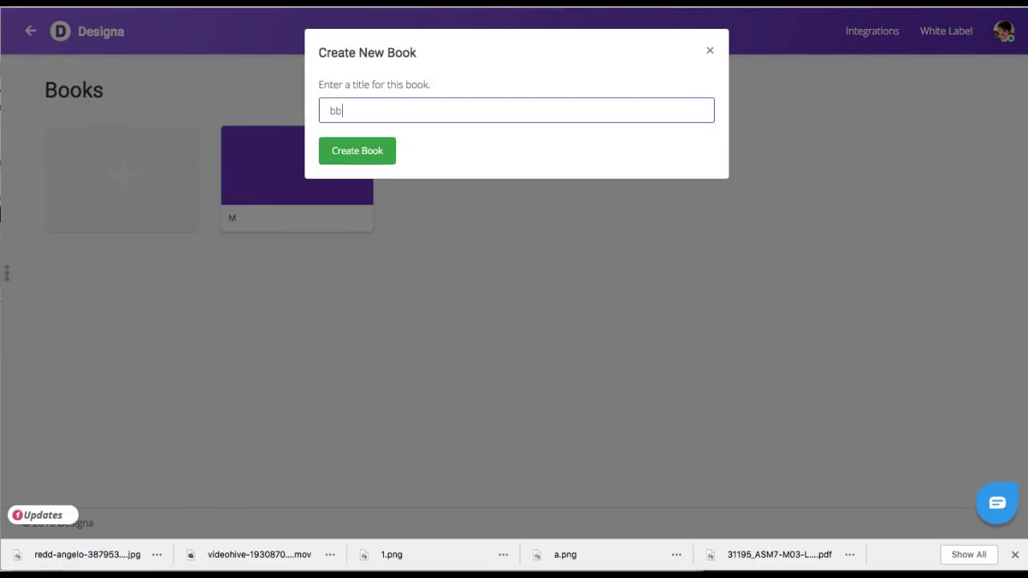
left_click(377, 152)
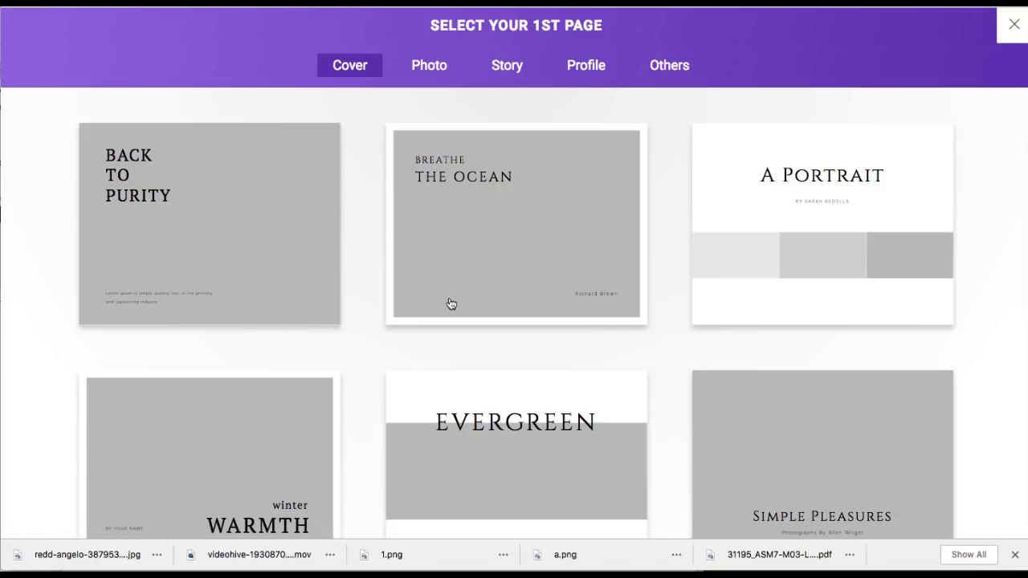
Choose the Evergreen cover template and open it for full-size editing
scroll(450, 304, "down", 3)
scroll(451, 304, "up", 3)
scroll(481, 197, "down", 3)
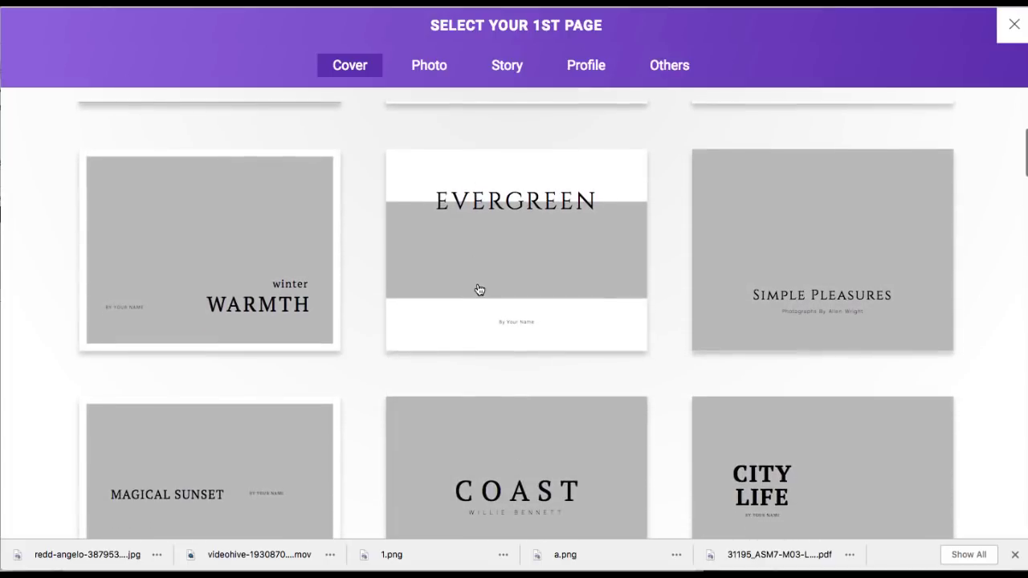
left_click(483, 288)
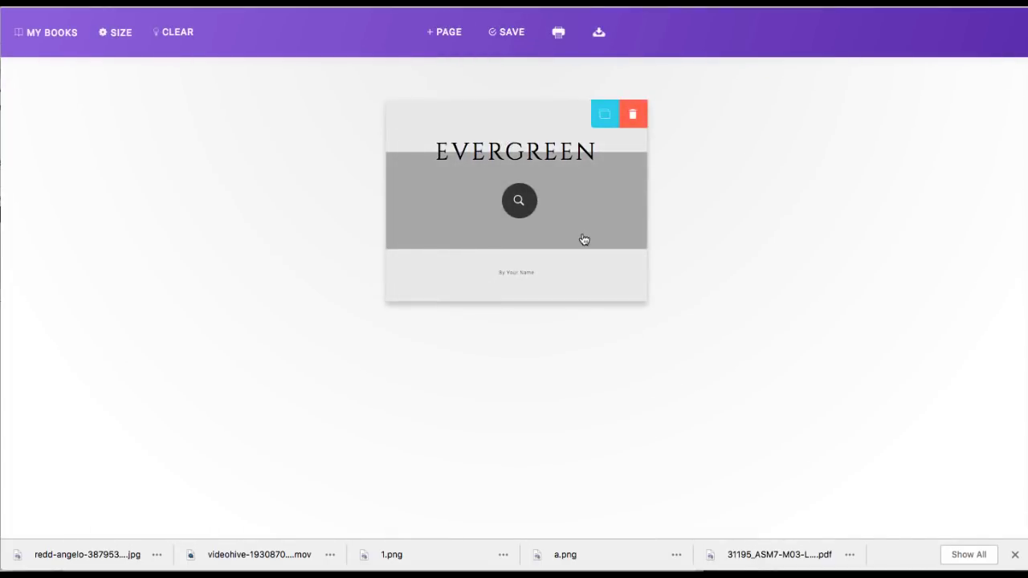
left_click(501, 249)
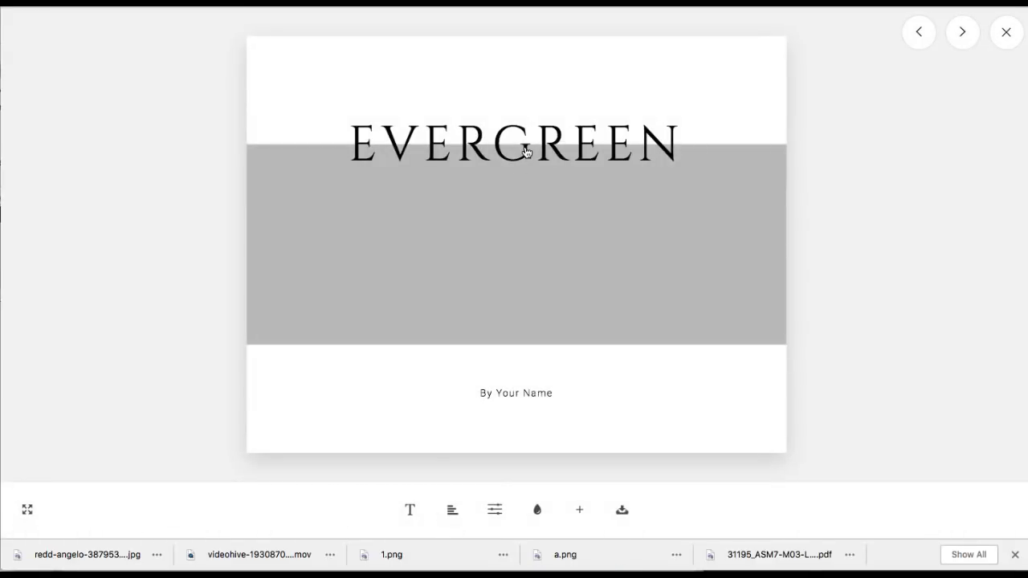
Fill the grey band with the mountain photo, shifted up to show the lake reflection
left_click(526, 151)
left_click_drag(423, 141, 534, 143)
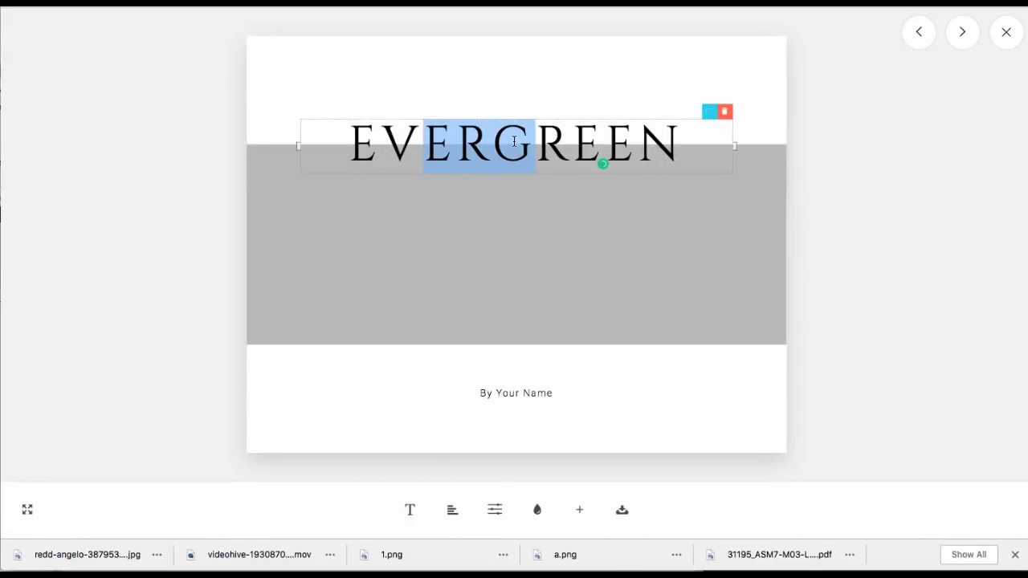
left_click(446, 268)
left_click(514, 330)
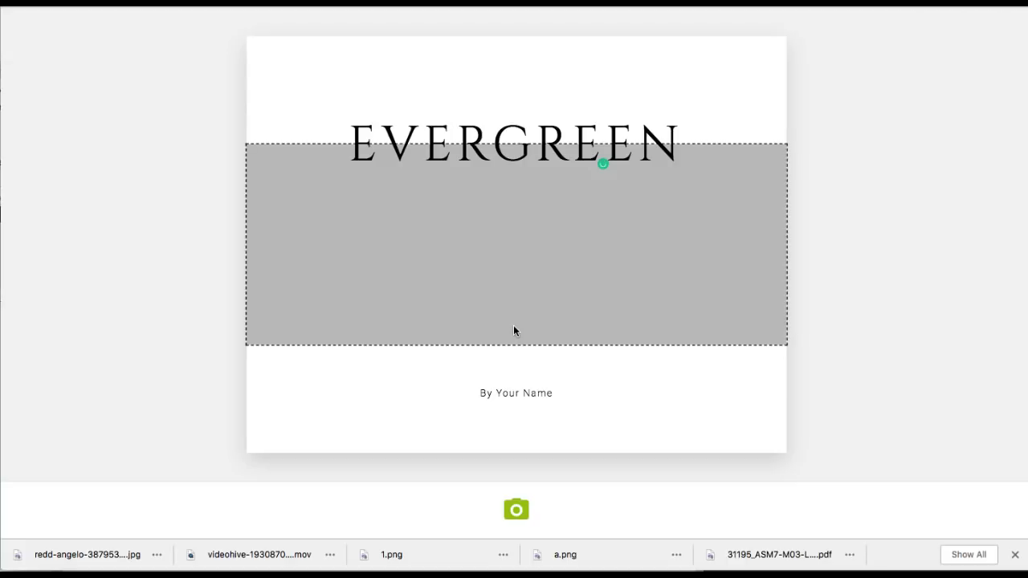
left_click(517, 510)
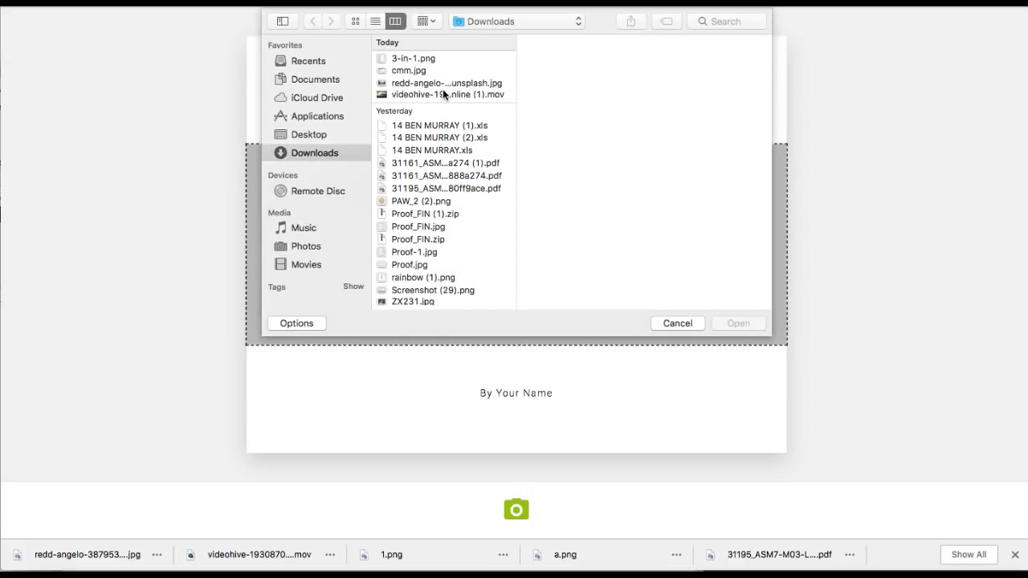
left_click(442, 84)
left_click(741, 323)
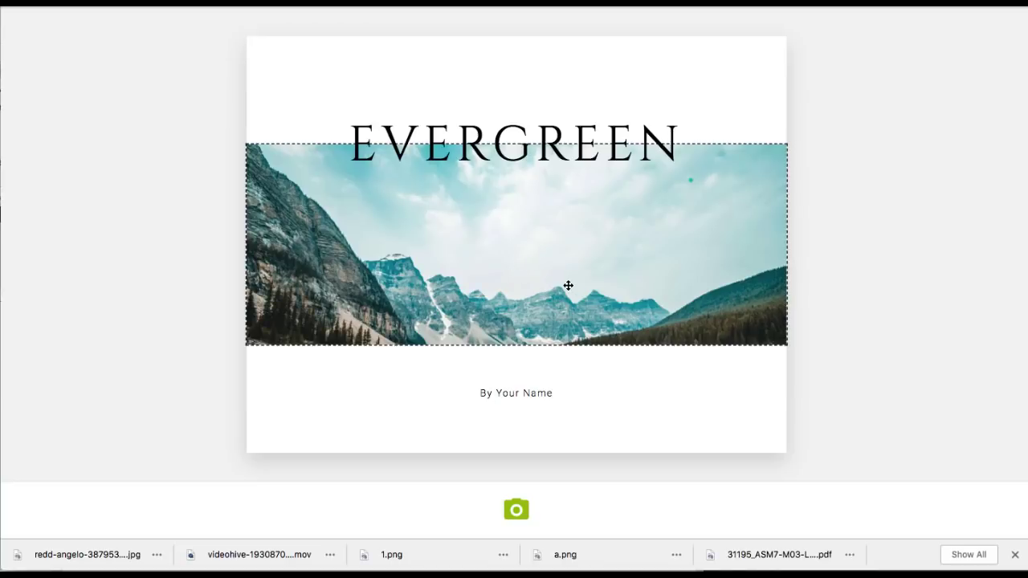
left_click_drag(521, 306, 521, 227)
left_click_drag(520, 315, 518, 268)
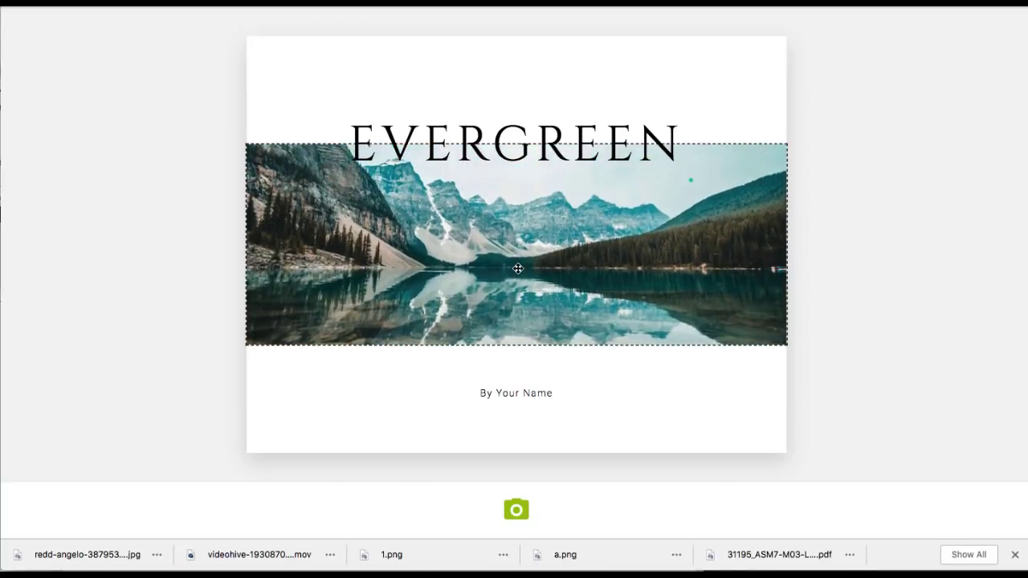
Check the EVERGREEN and By Your Name text boxes, then close the page editor
left_click(511, 133)
left_click(499, 395)
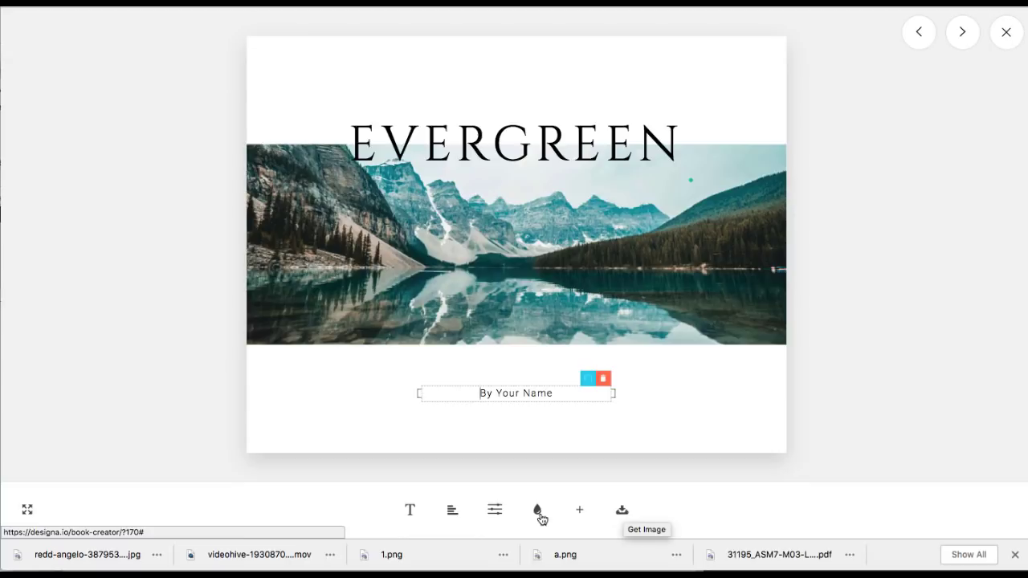
left_click(1005, 34)
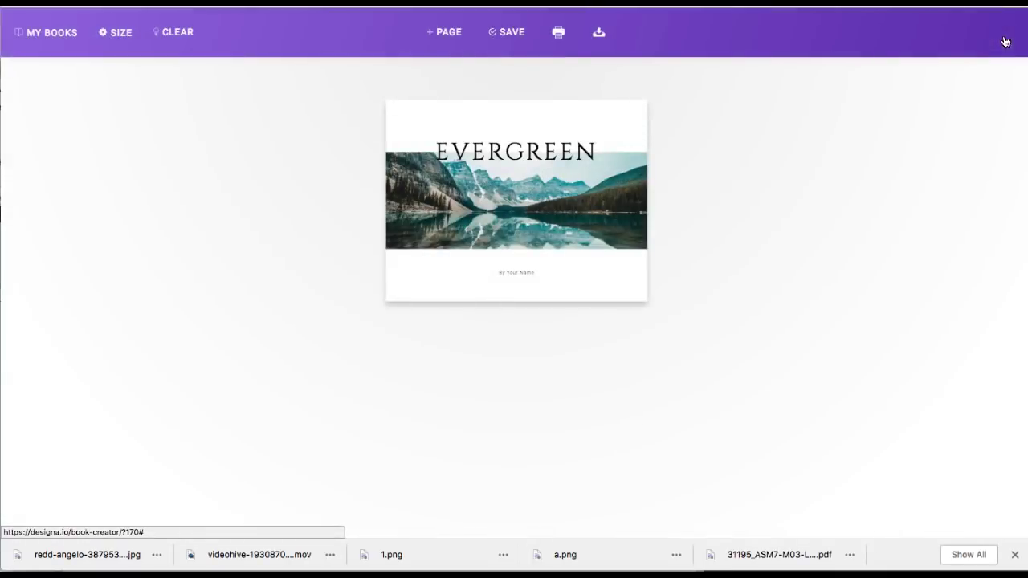
Add a new page, browse Photo, Story, Profile and Others layouts, and pick Coast
left_click(445, 34)
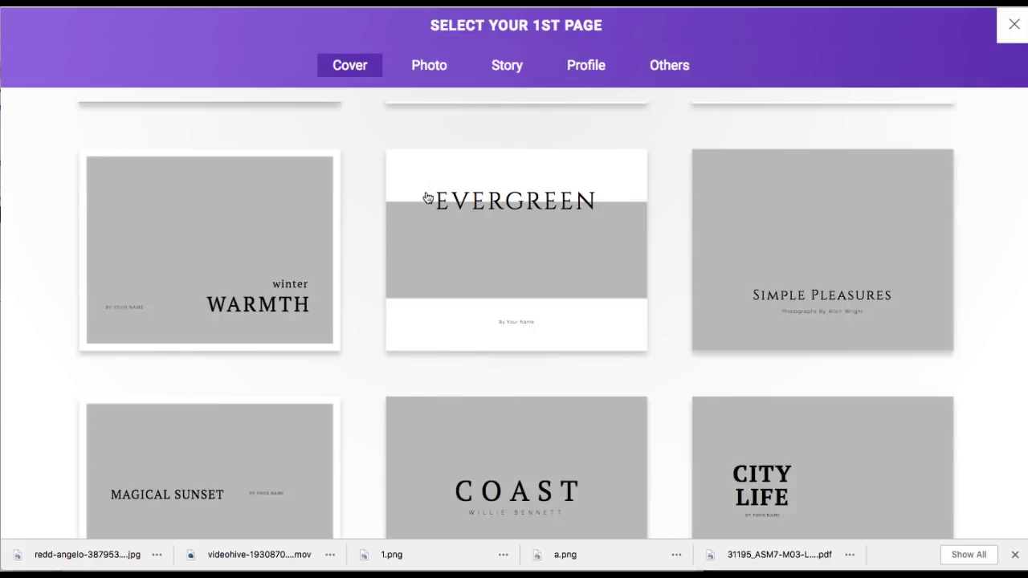
left_click(436, 69)
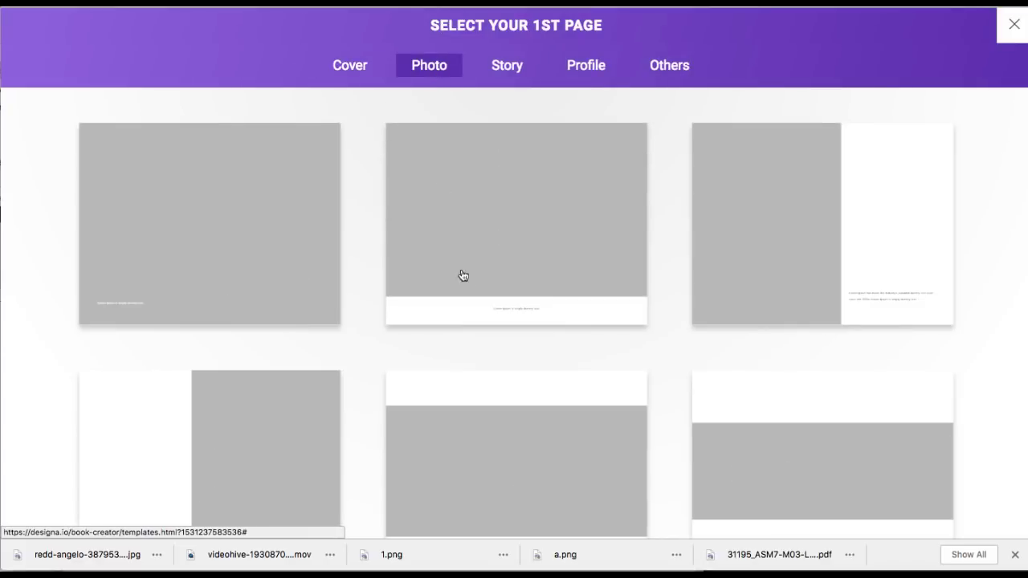
scroll(468, 284, "down", 3)
scroll(249, 425, "up", 3)
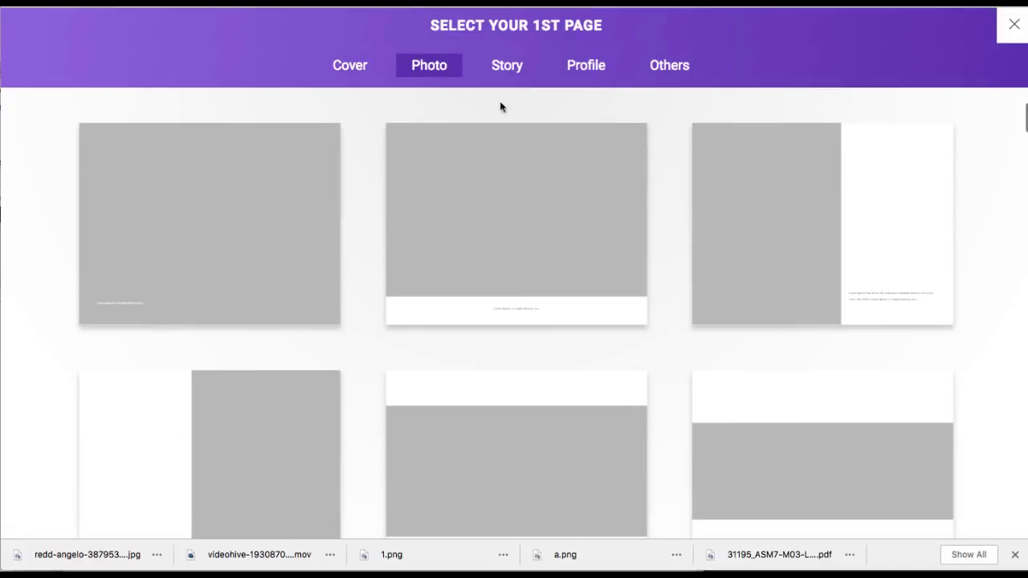
left_click(497, 72)
scroll(416, 282, "down", 5)
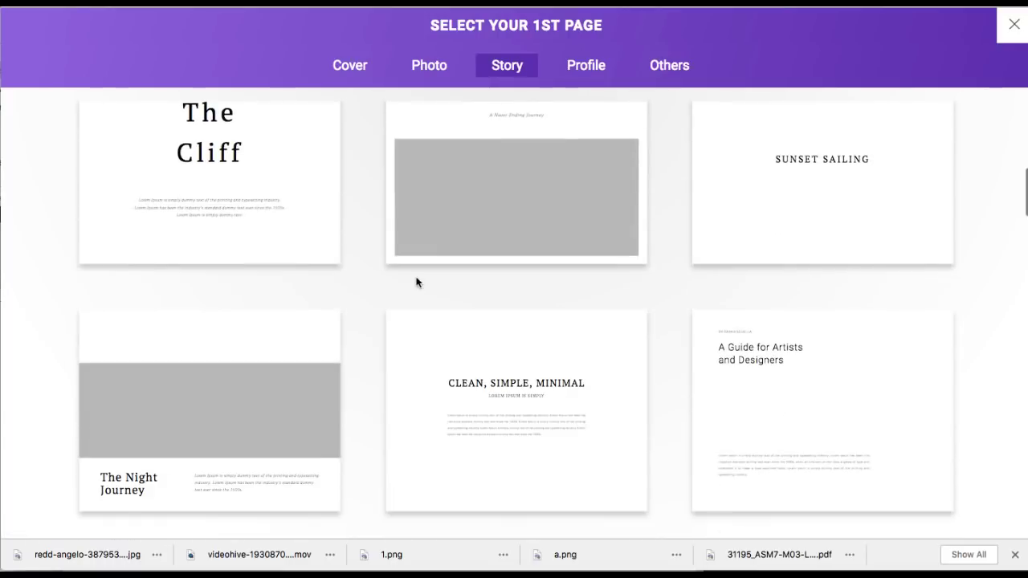
scroll(498, 350, "down", 3)
left_click(608, 69)
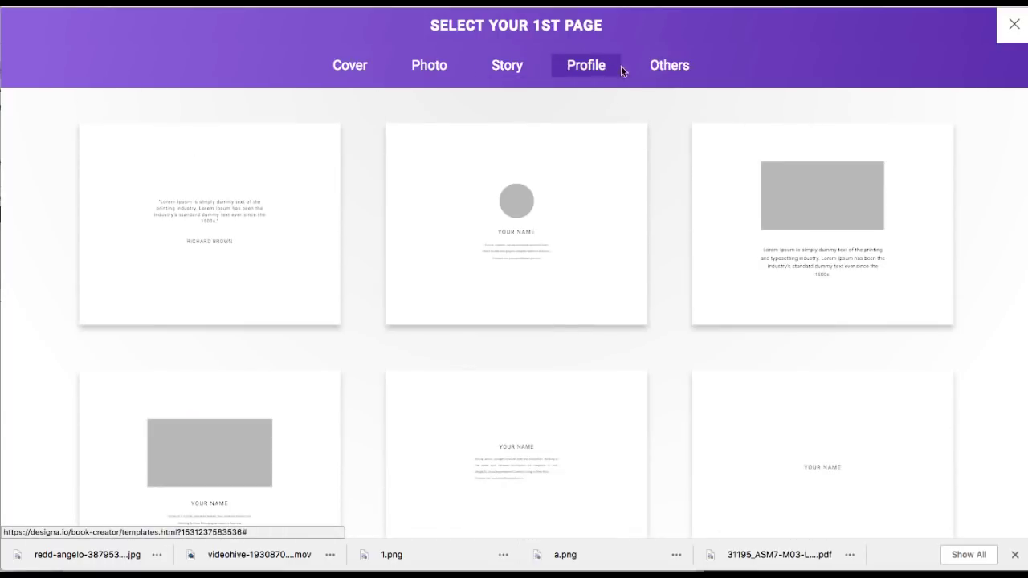
left_click(660, 70)
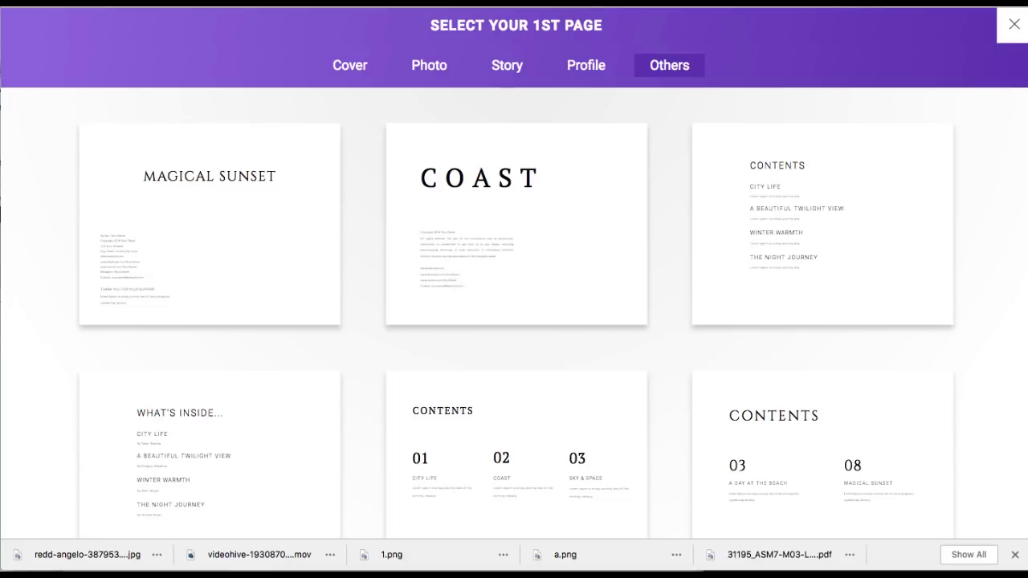
left_click(516, 224)
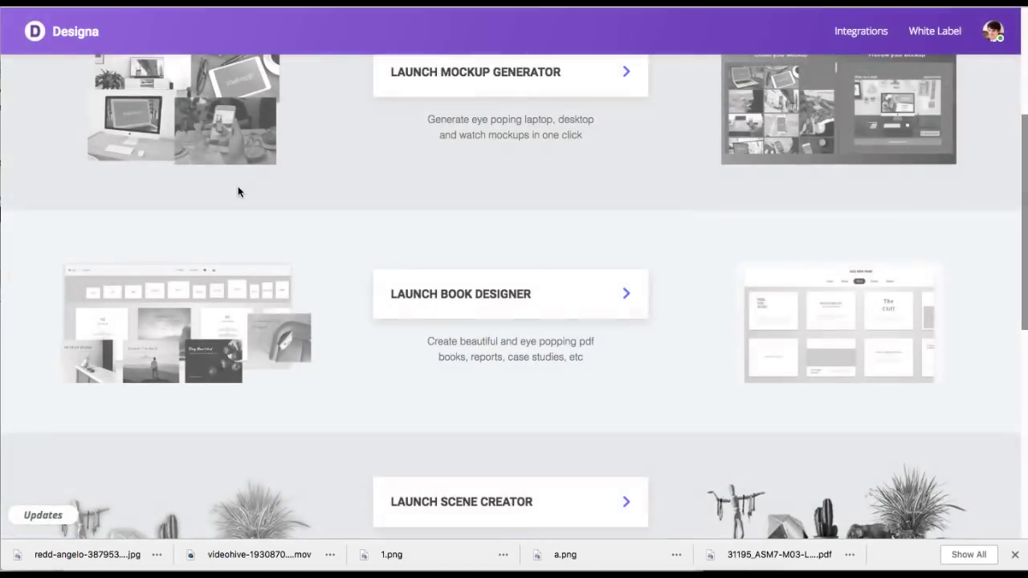
Open the e-cover creator and browse the box e-cover templates
scroll(608, 298, "down", 6)
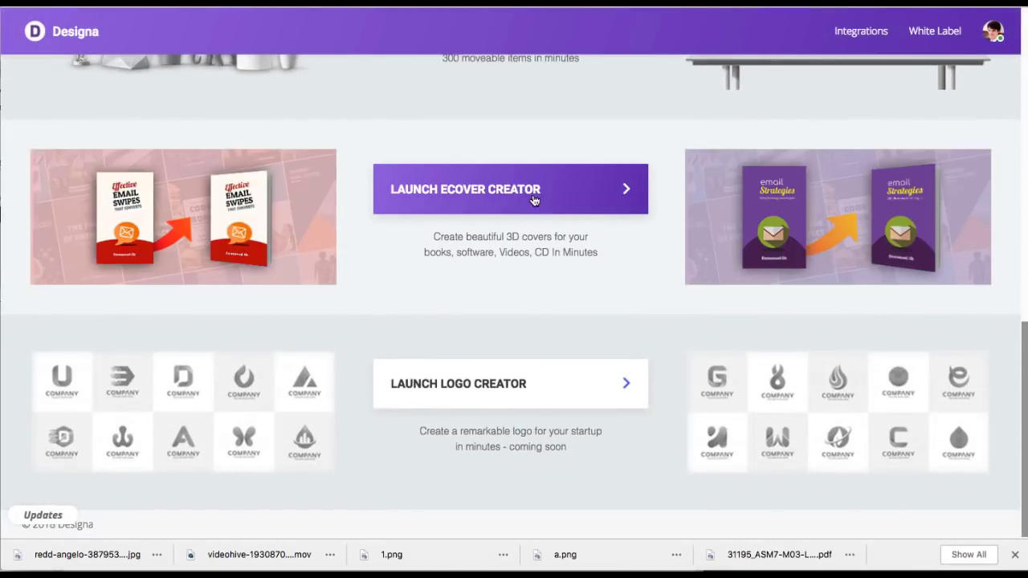
left_click(514, 199)
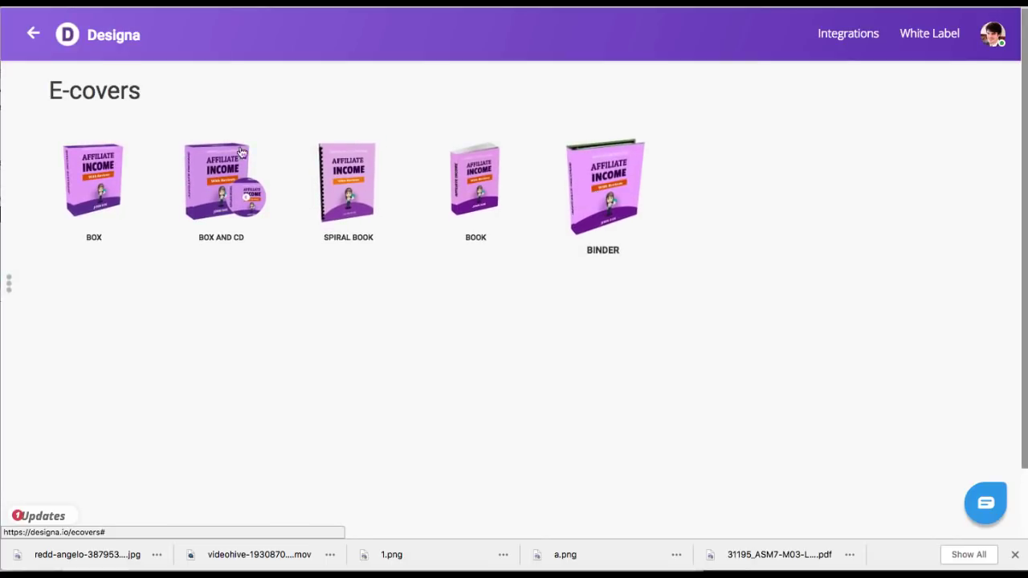
left_click(89, 189)
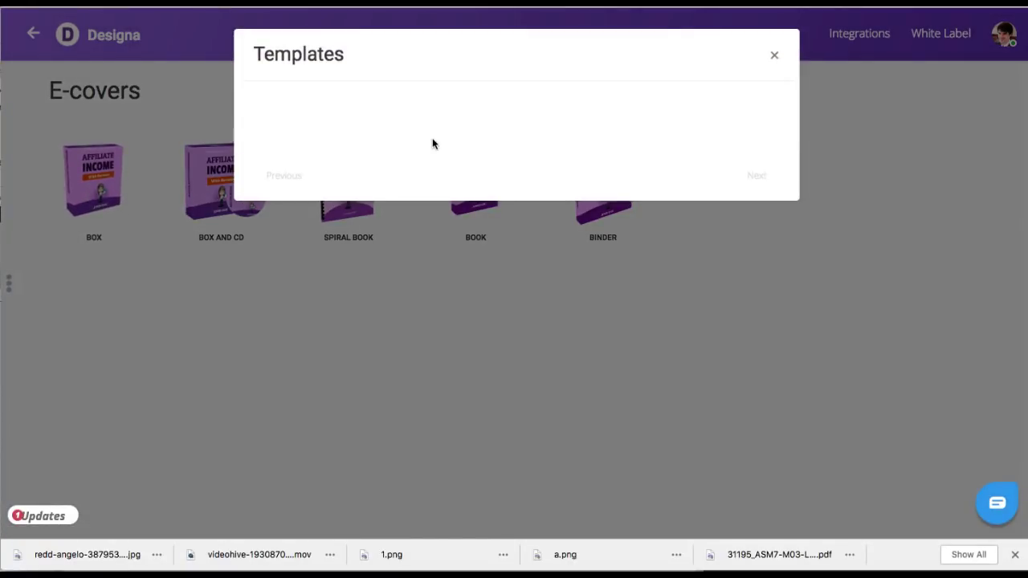
scroll(441, 268, "down", 2)
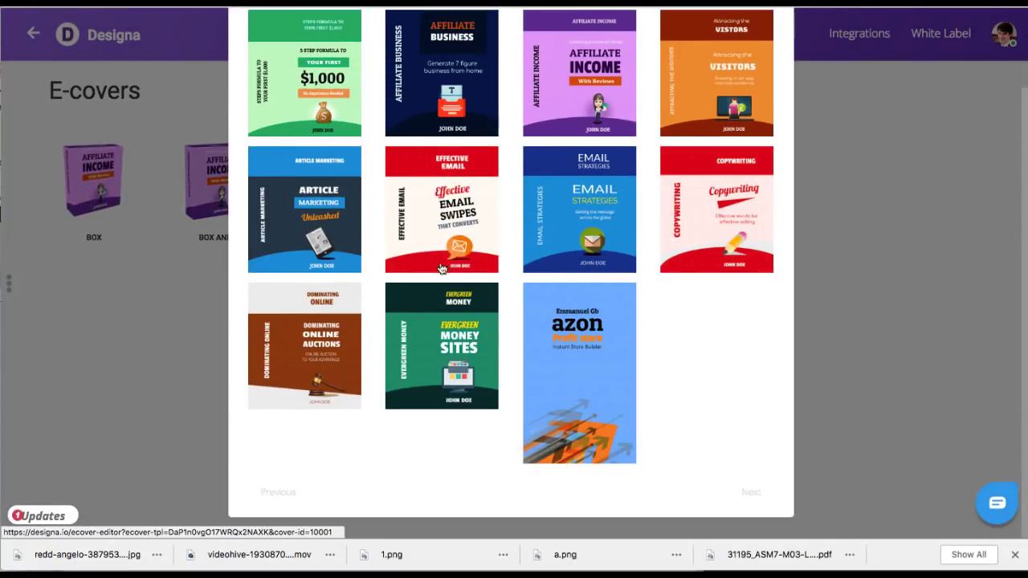
scroll(578, 198, "up", 2)
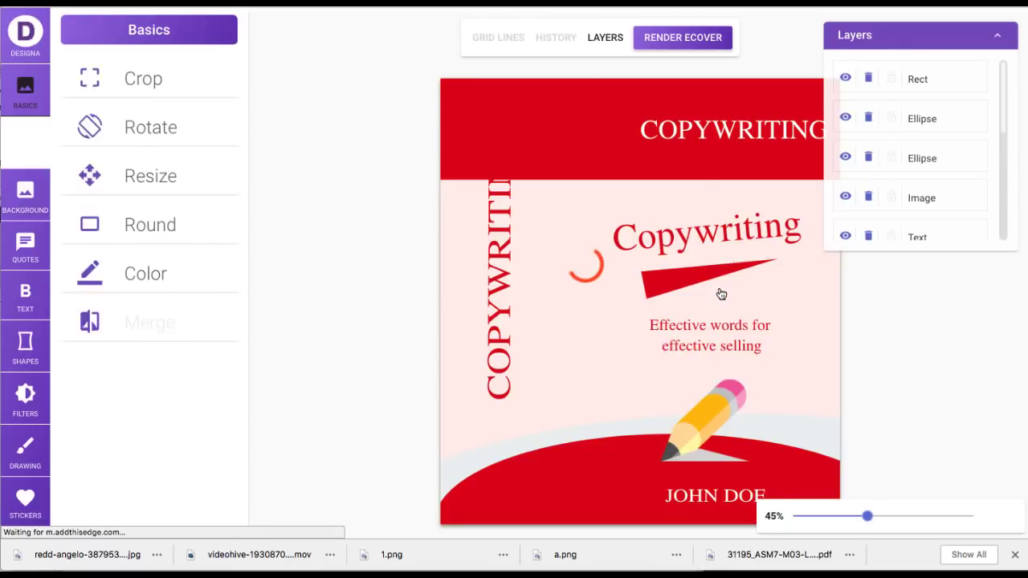
Change the top COPYWRITING title to read kjkjING
left_click_drag(686, 239, 708, 230)
left_click(722, 140)
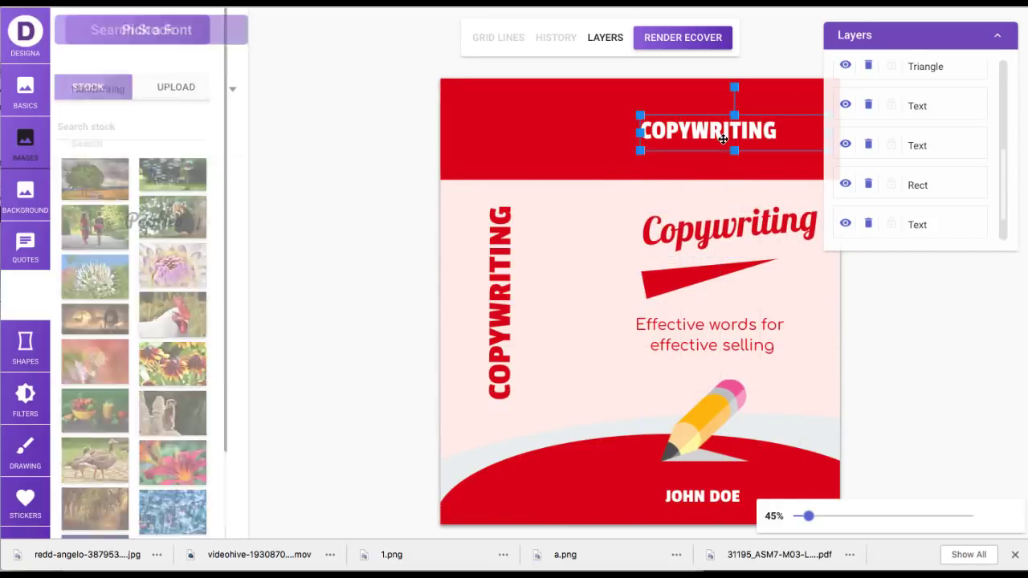
left_click(750, 133)
left_click_drag(744, 132, 583, 128)
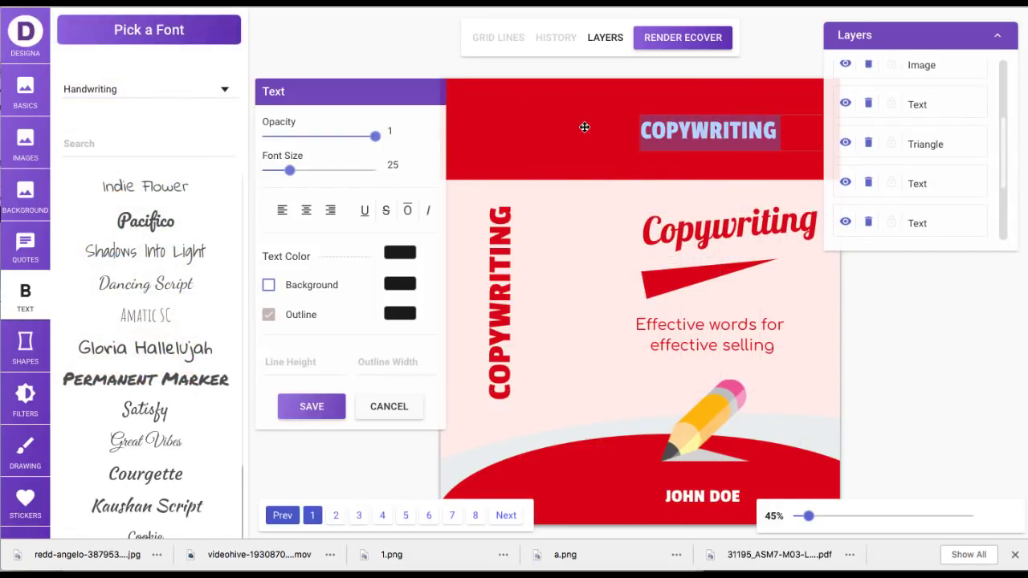
type("kjkj")
left_click(620, 258)
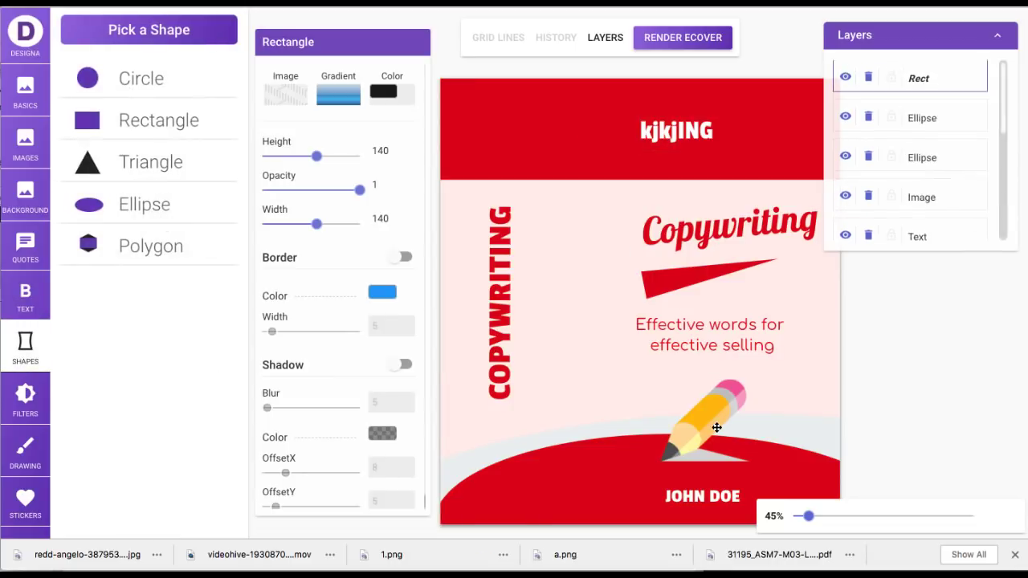
Add the lightbulb-head doodle, hide the pencil image, and shrink the sticker into the pencil's spot
left_click(25, 504)
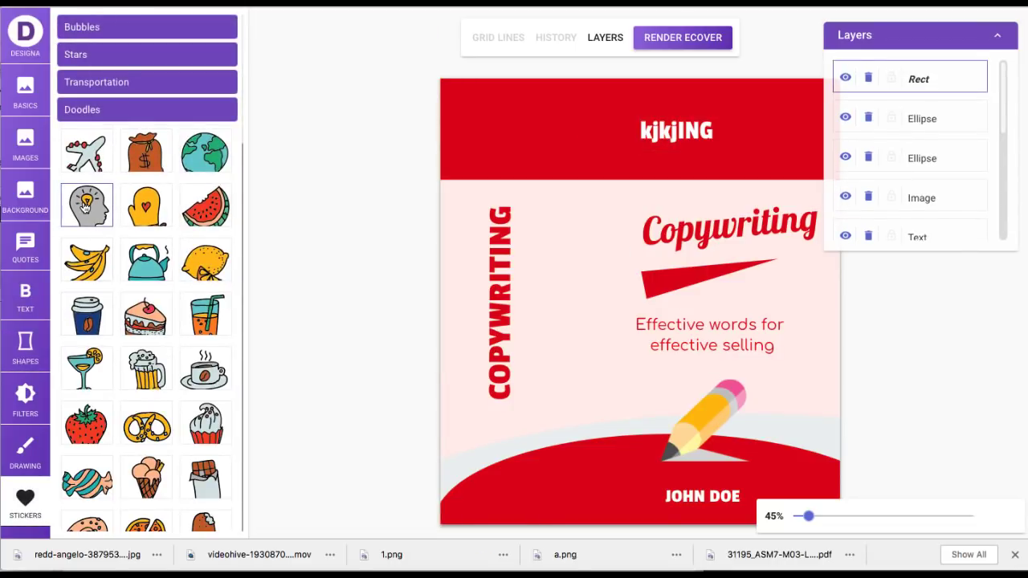
left_click(86, 208)
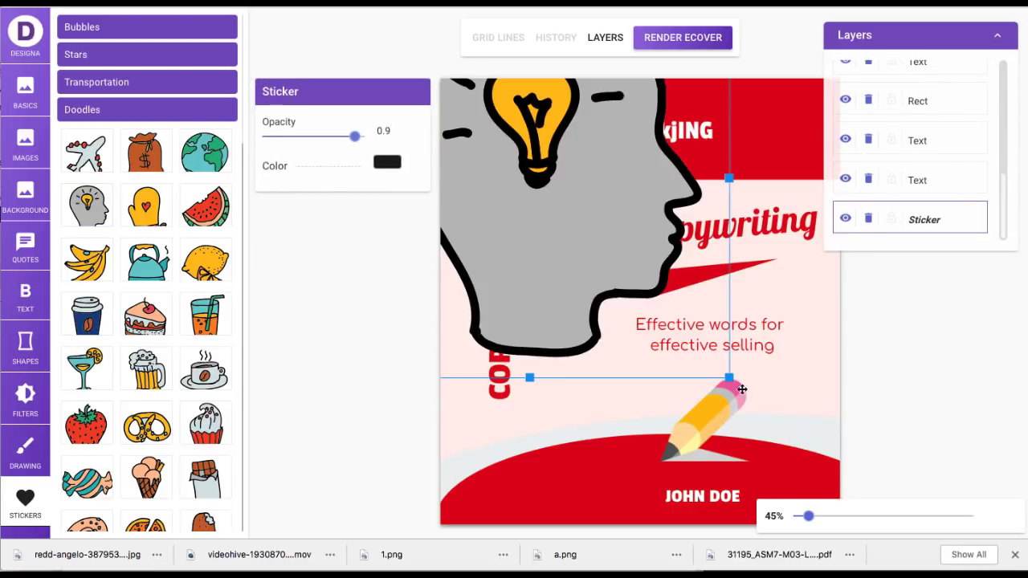
left_click_drag(647, 307, 688, 372)
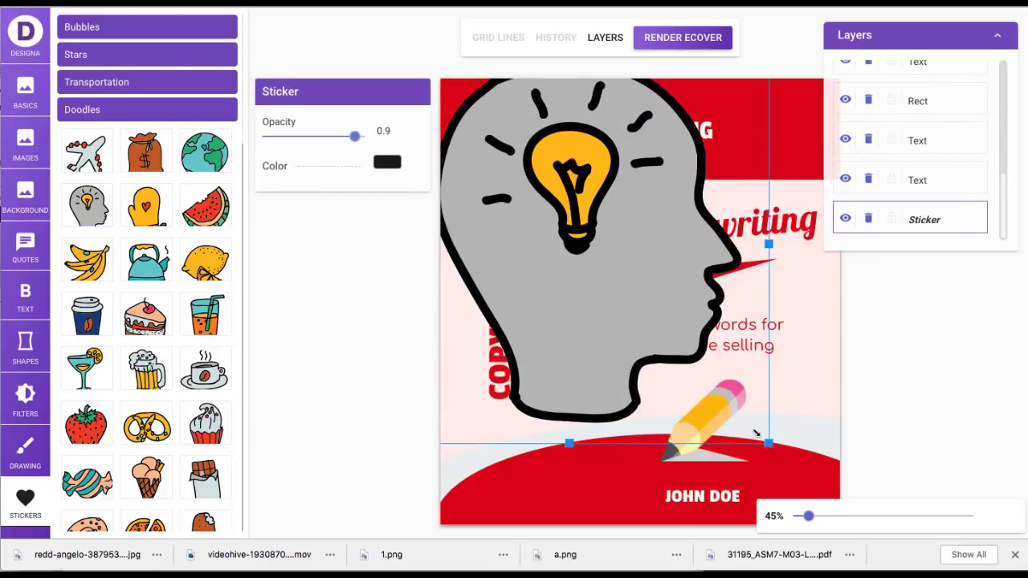
left_click_drag(755, 434, 597, 268)
left_click(707, 418)
scroll(872, 168, "up", 1)
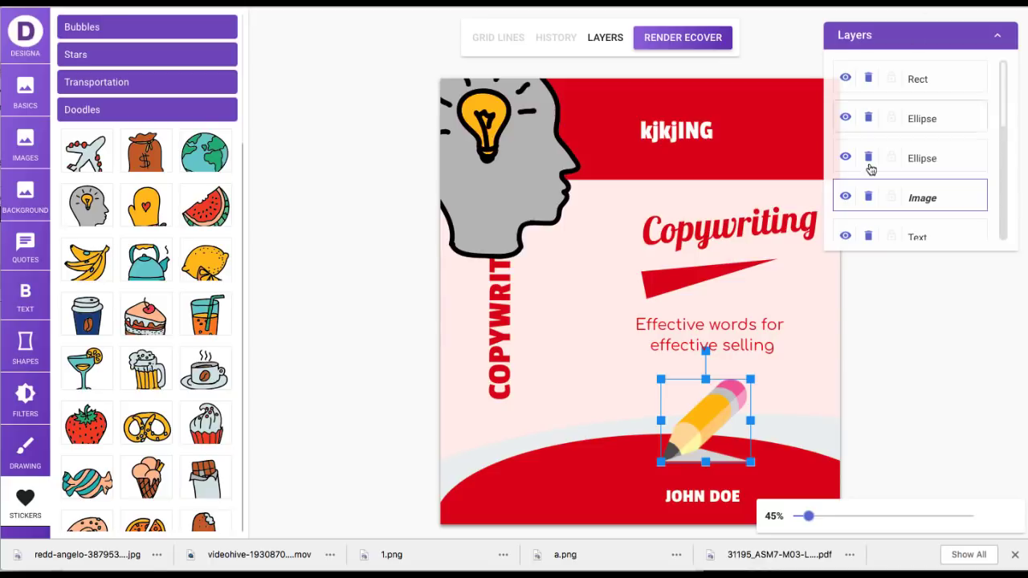
left_click(846, 197)
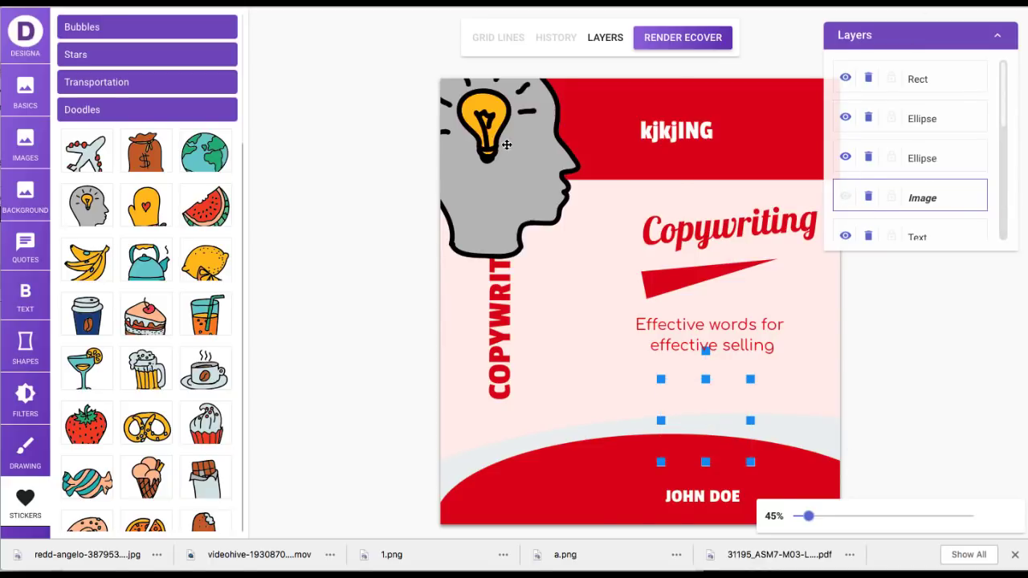
left_click_drag(506, 144, 721, 401)
left_click_drag(594, 301, 734, 422)
left_click_drag(799, 470, 716, 411)
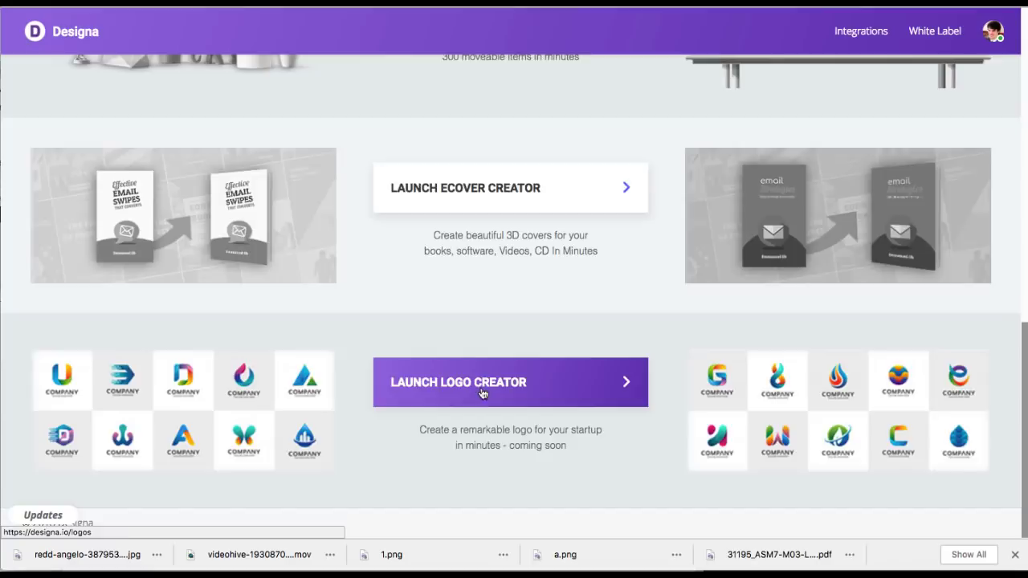
Scroll the Designa launch page back up to the Graphics Designer and Mockup Generator tools
scroll(482, 346, "up", 2)
scroll(485, 288, "up", 3)
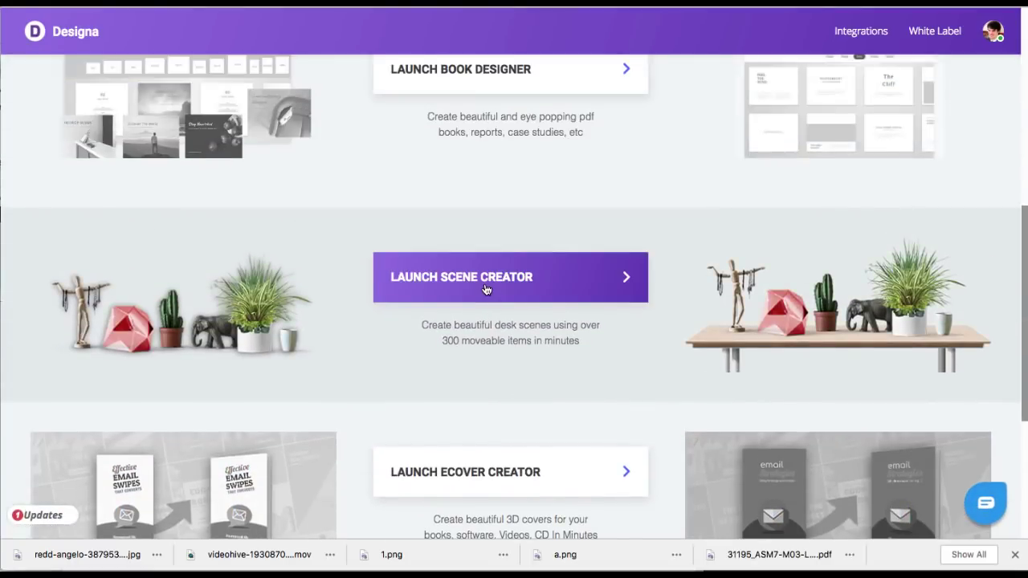
scroll(466, 305, "up", 1)
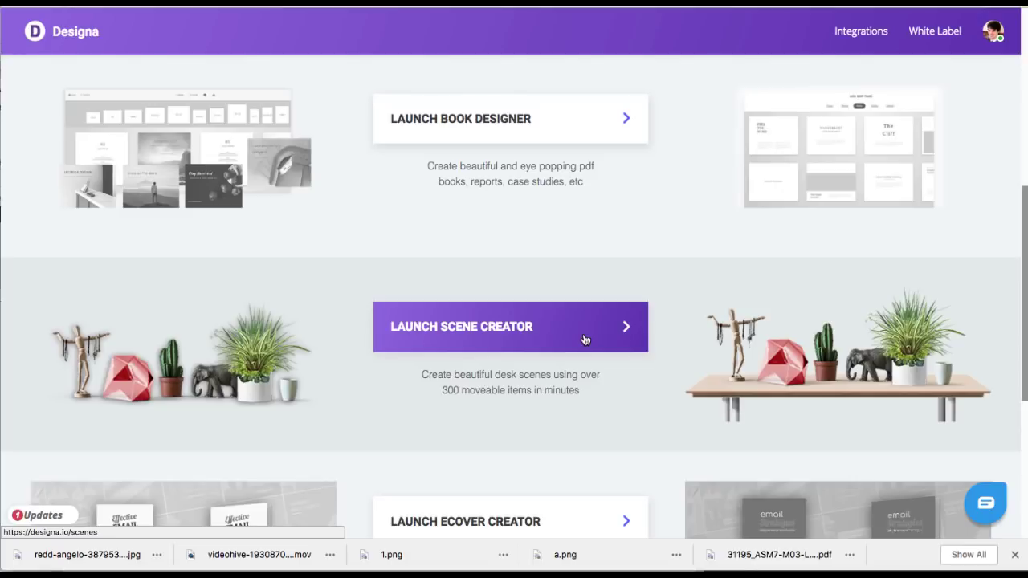
scroll(585, 339, "down", 5)
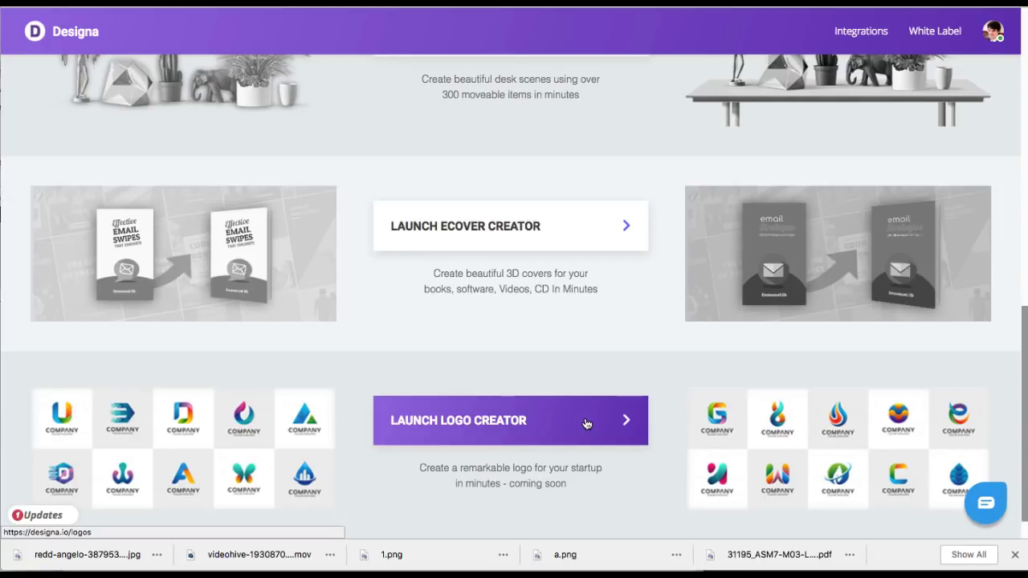
scroll(586, 425, "up", 6)
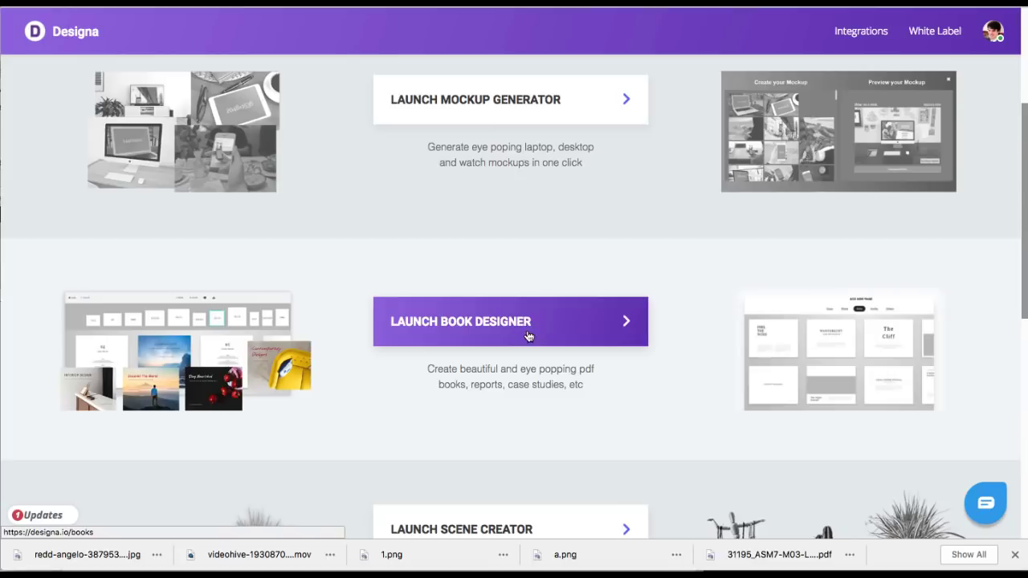
scroll(527, 336, "up", 3)
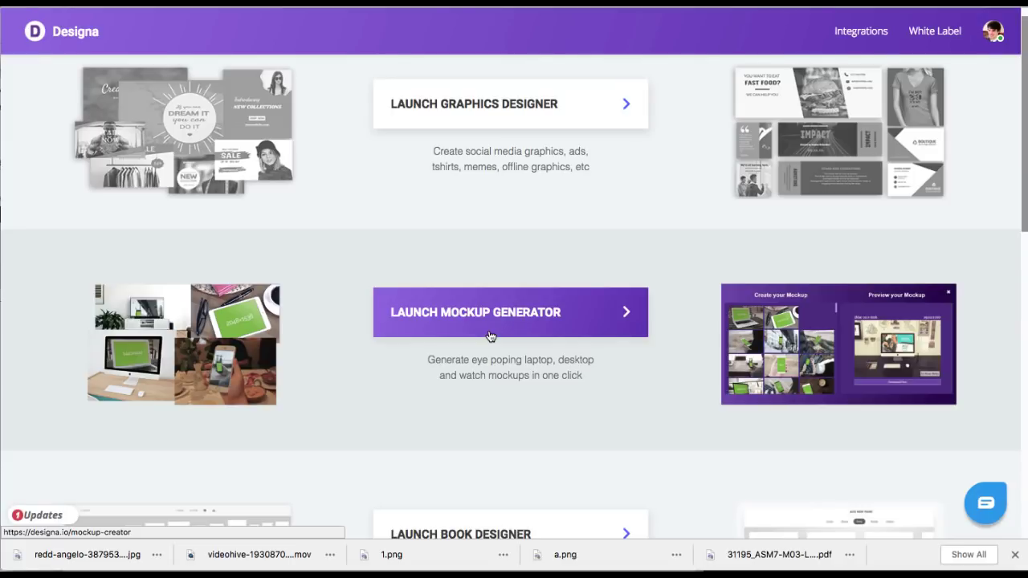
scroll(489, 336, "up", 1)
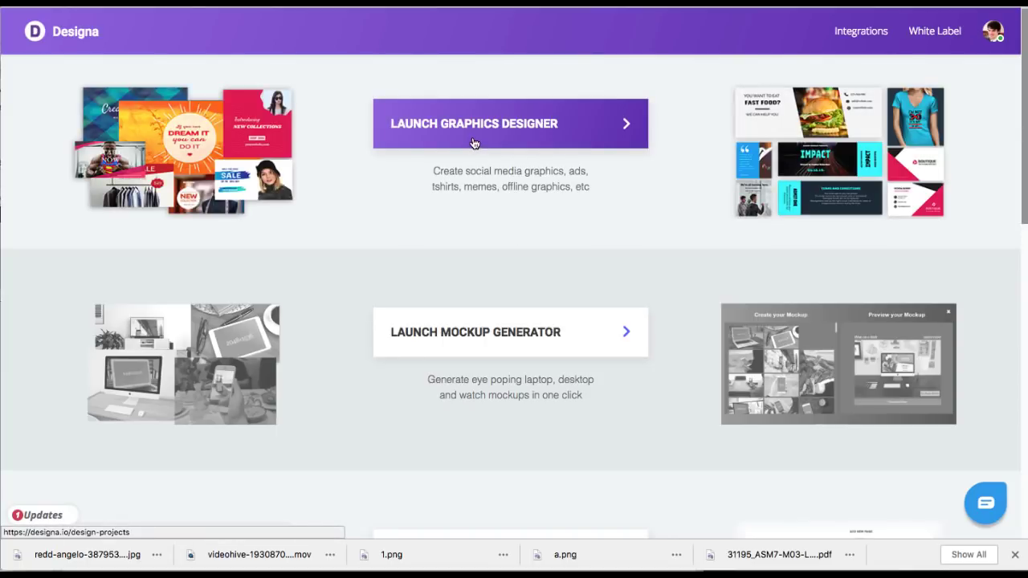
scroll(474, 143, "down", 8)
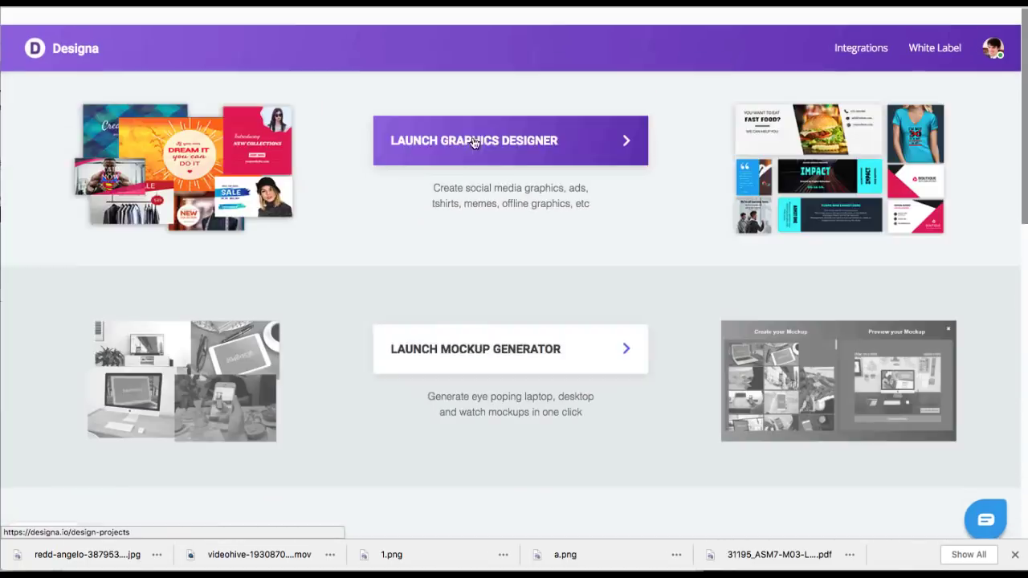
scroll(454, 224, "down", 3)
scroll(457, 221, "up", 8)
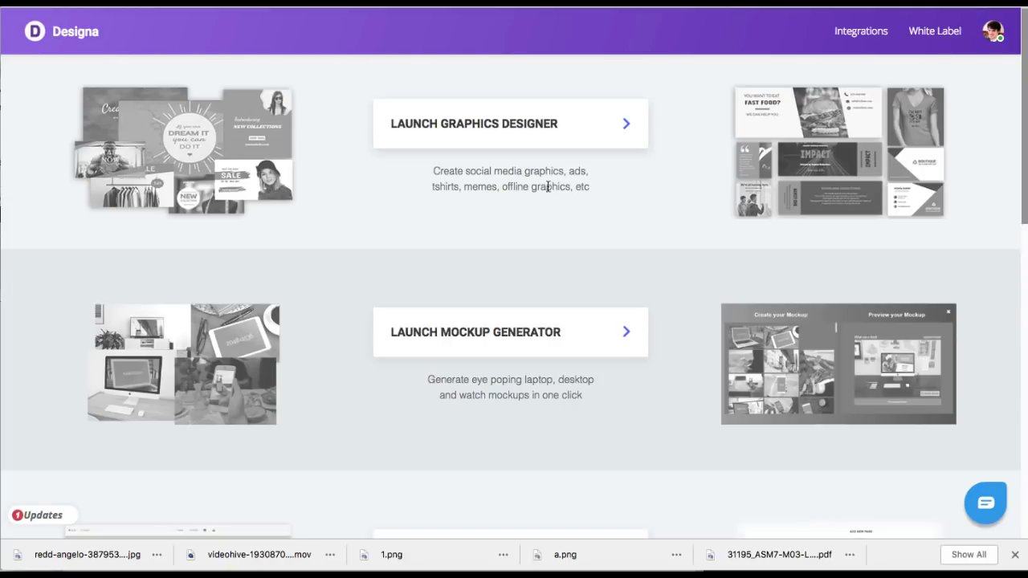
scroll(707, 210, "down", 1)
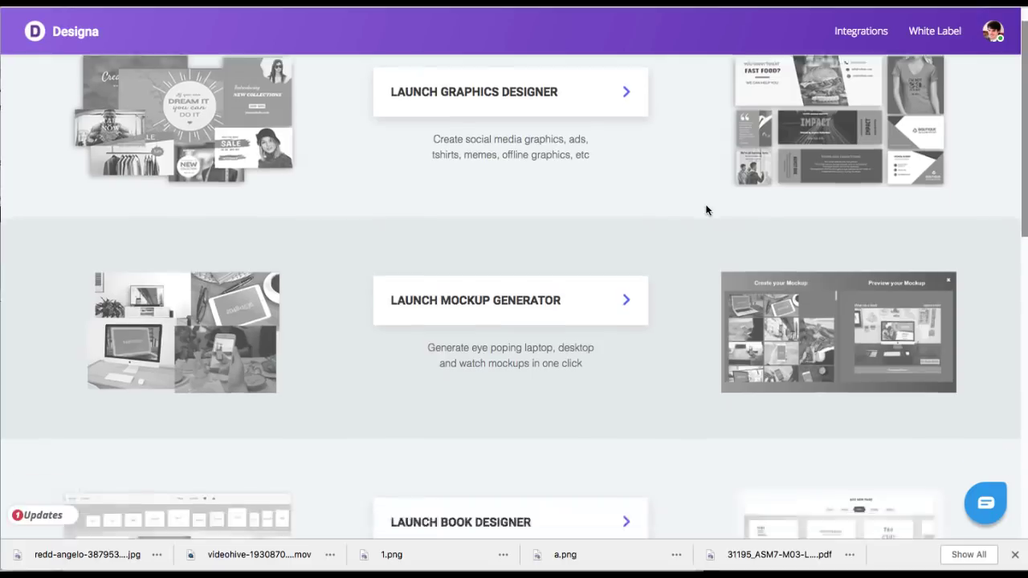
scroll(706, 211, "down", 10)
scroll(706, 210, "up", 8)
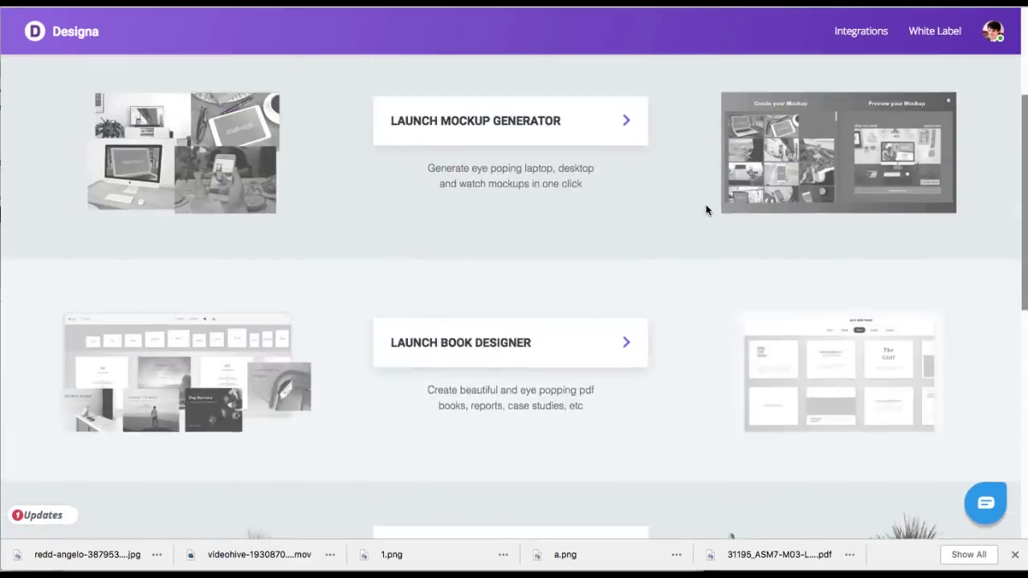
scroll(706, 211, "up", 6)
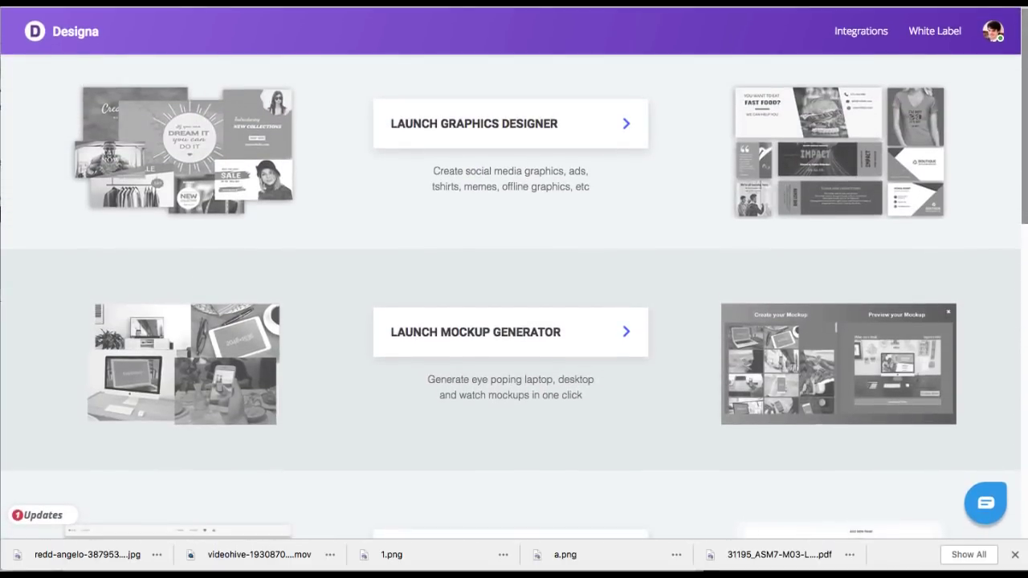